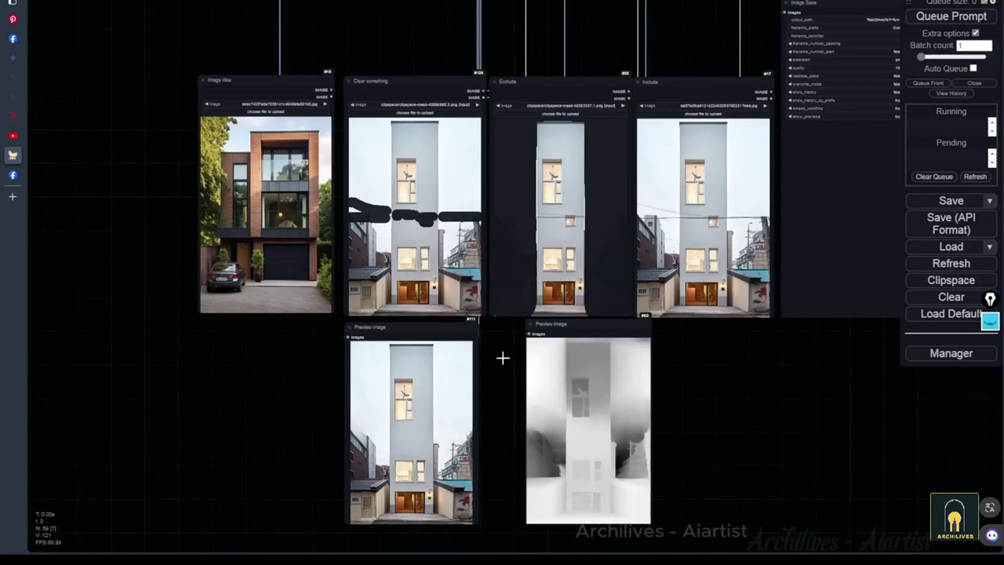
Open the townhouse pin on Pinterest and drop its photo onto the Clear something loader.
scroll(440, 358, up, 3)
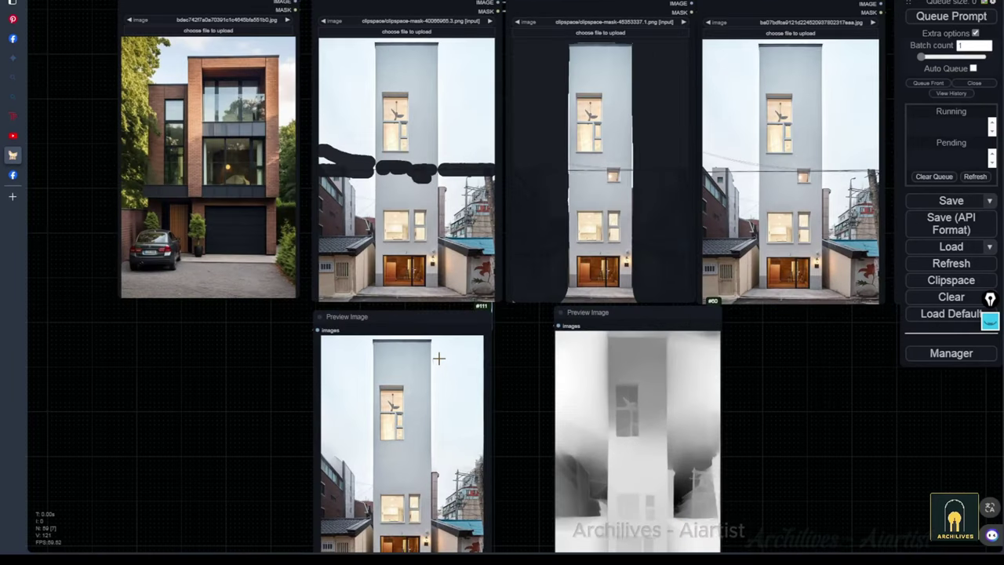
click(12, 19)
scroll(405, 365, down, 1)
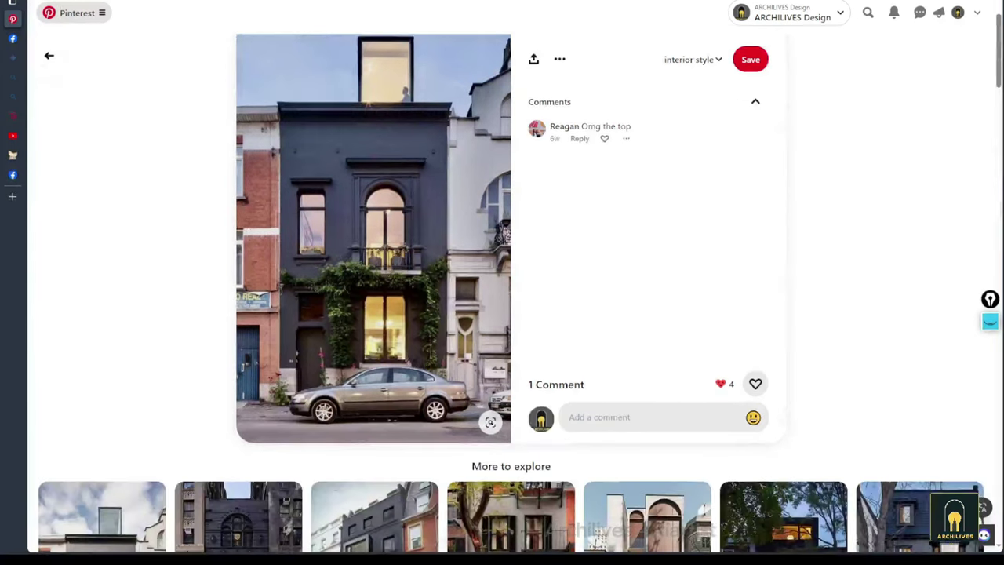
mouse_move(384, 329)
mouse_down()
mouse_move(20, 167)
mouse_move(487, 231)
mouse_up()
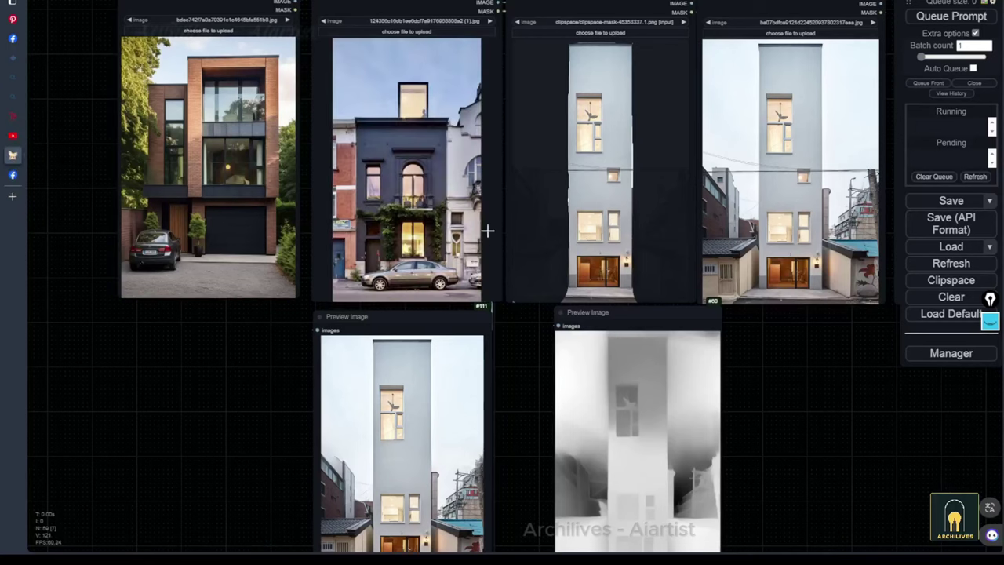
scroll(394, 285, up, 5)
right_click(423, 161)
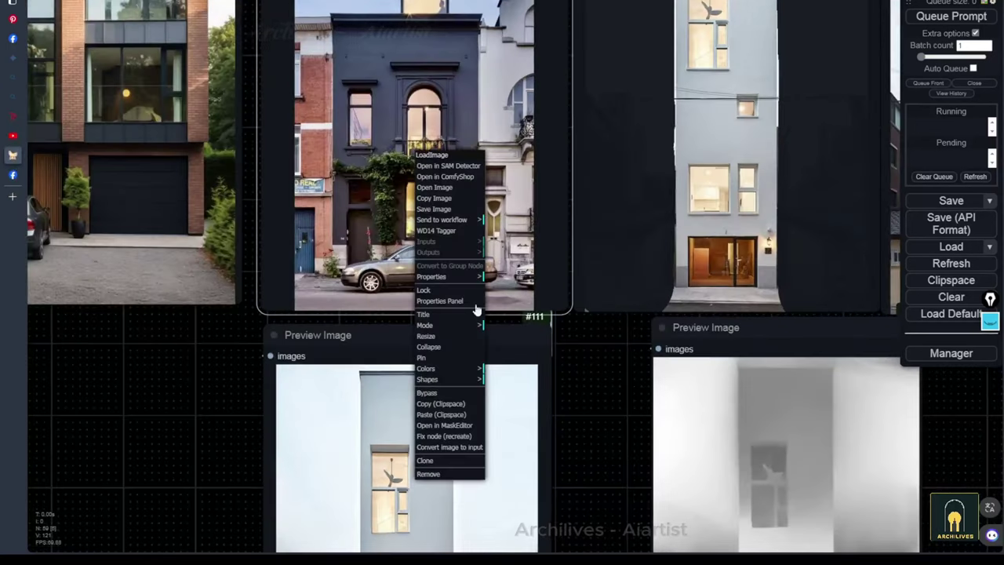
click(457, 427)
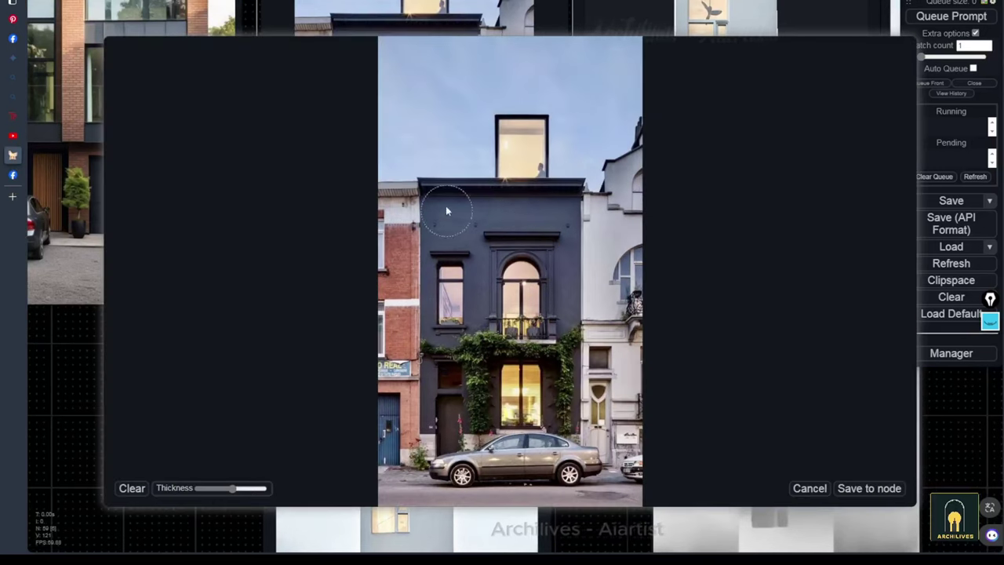
click(811, 488)
Queue the workflow on the townhouse photo, then copy that image to the Clipspace.
scroll(601, 397, down, 3)
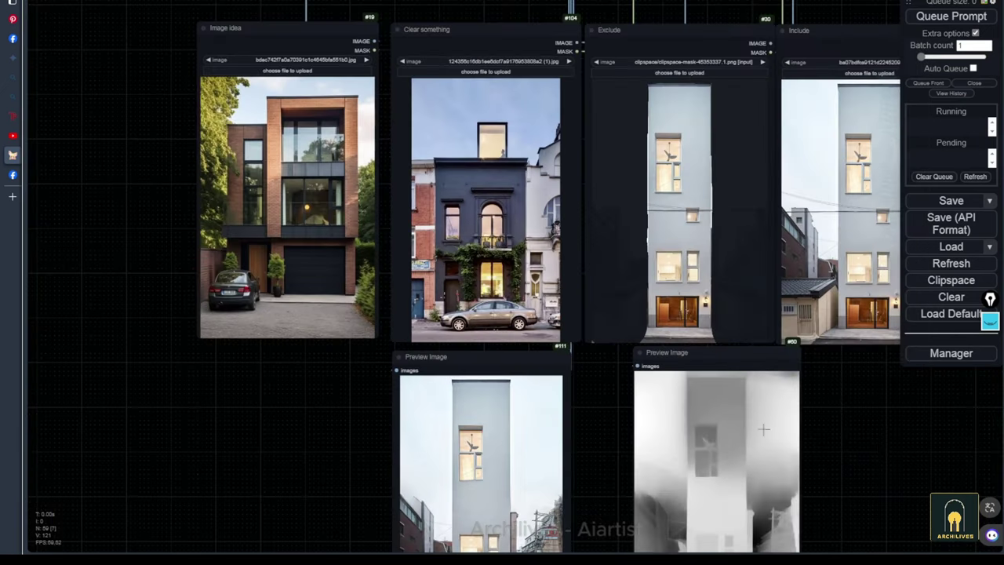
scroll(752, 341, up, 1)
click(949, 17)
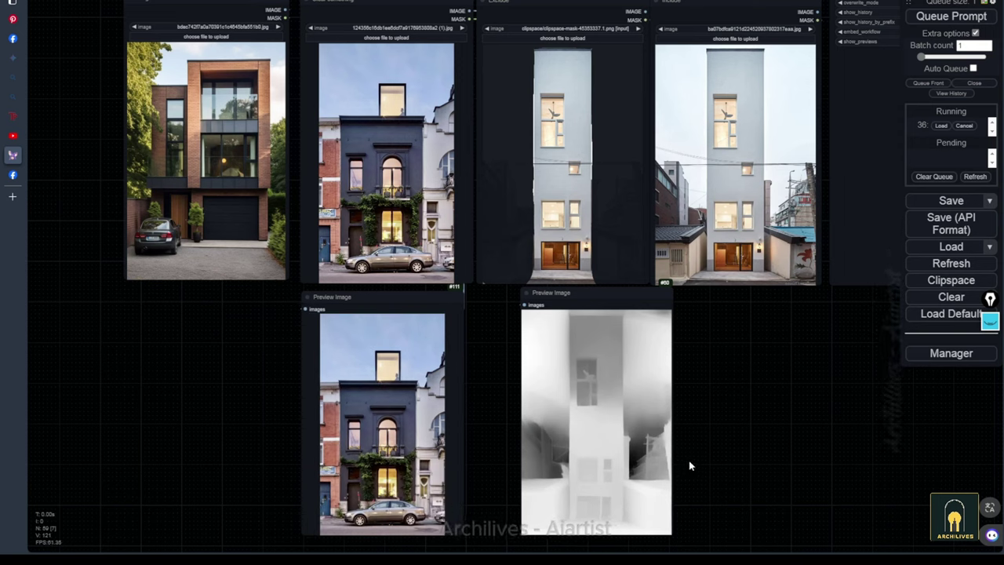
right_click(395, 163)
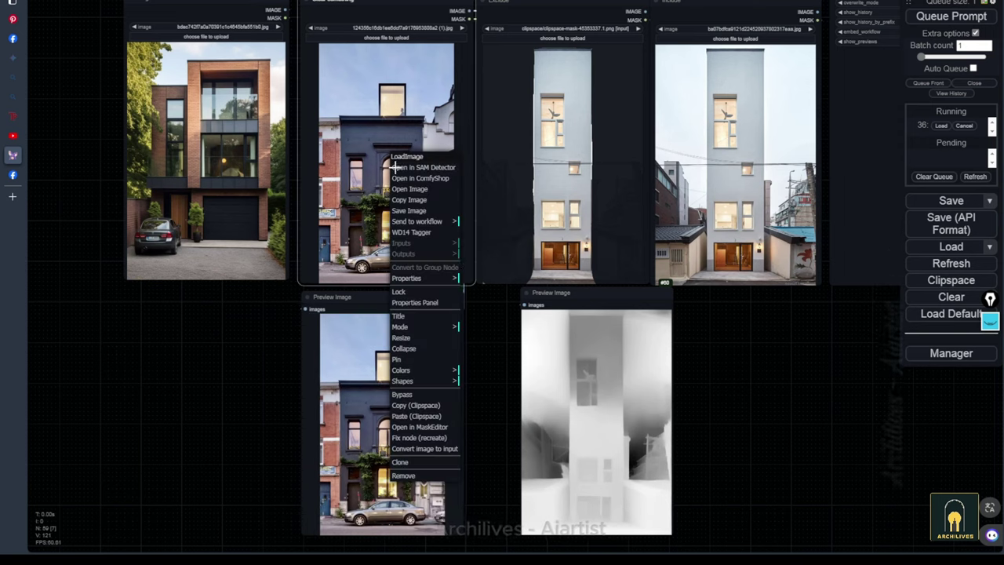
click(436, 406)
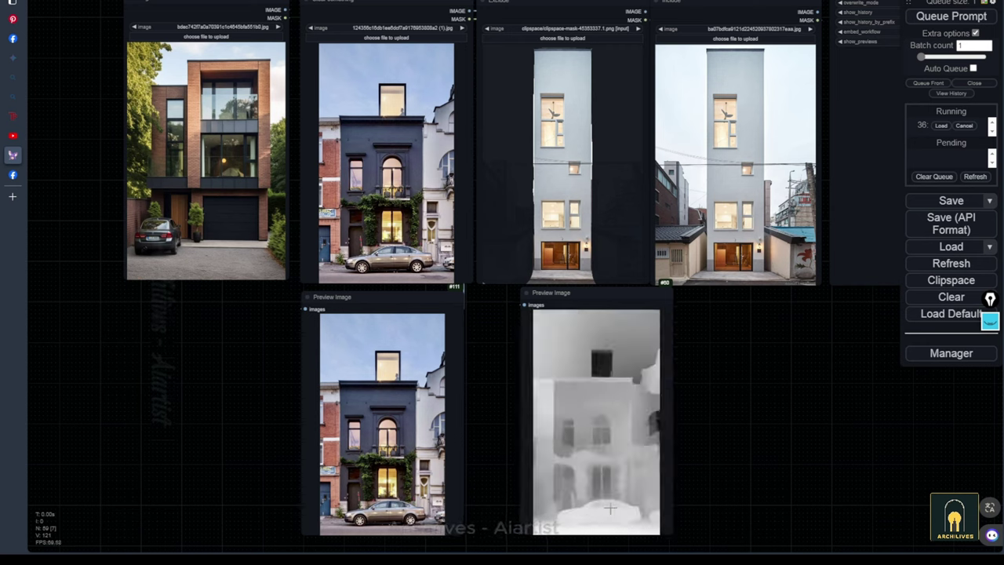
In MaskEditor, paint a mask over the parked car and save it to the townhouse node.
right_click(396, 183)
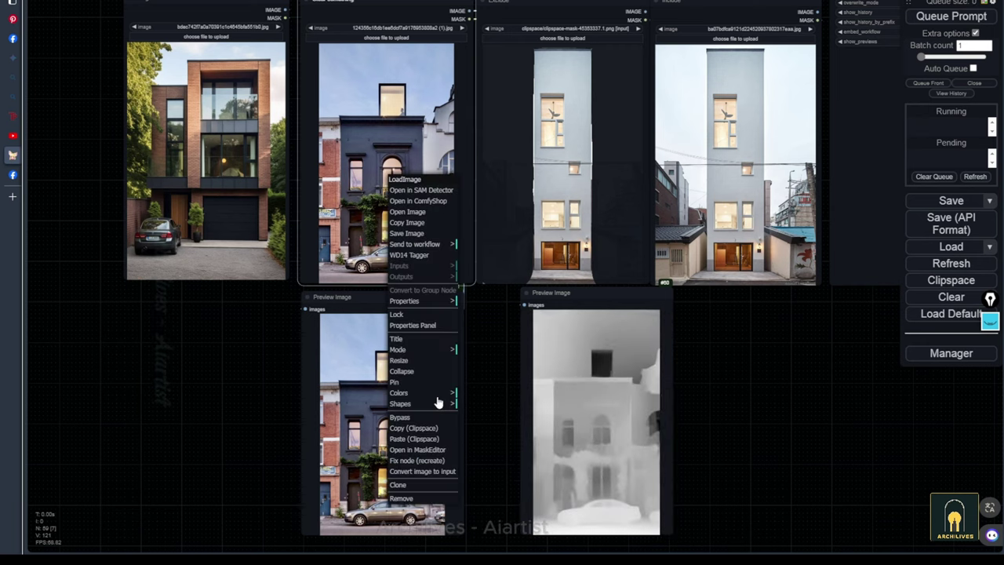
click(427, 450)
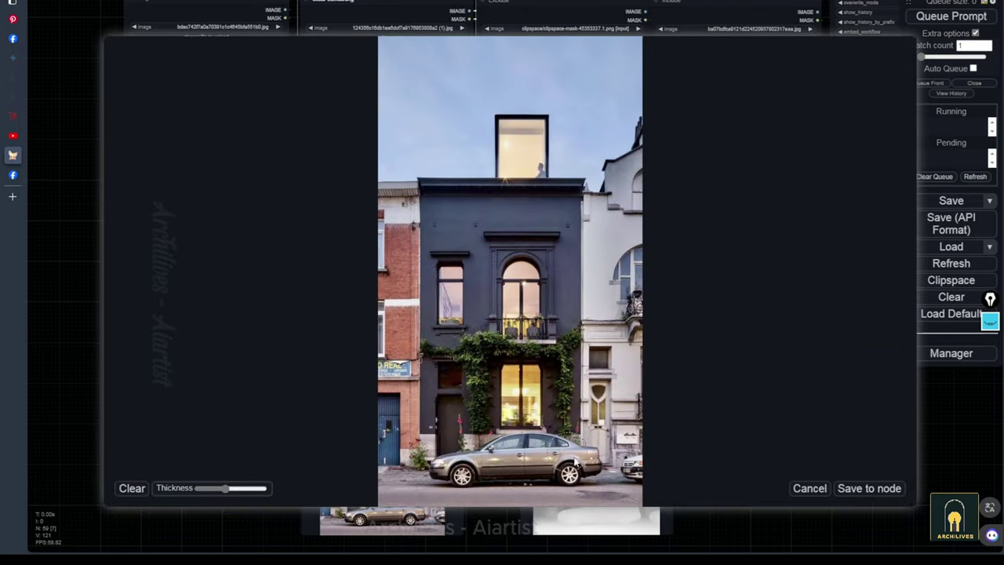
mouse_move(587, 461)
mouse_down()
mouse_move(517, 448)
mouse_move(454, 464)
mouse_move(531, 466)
mouse_move(504, 459)
mouse_up()
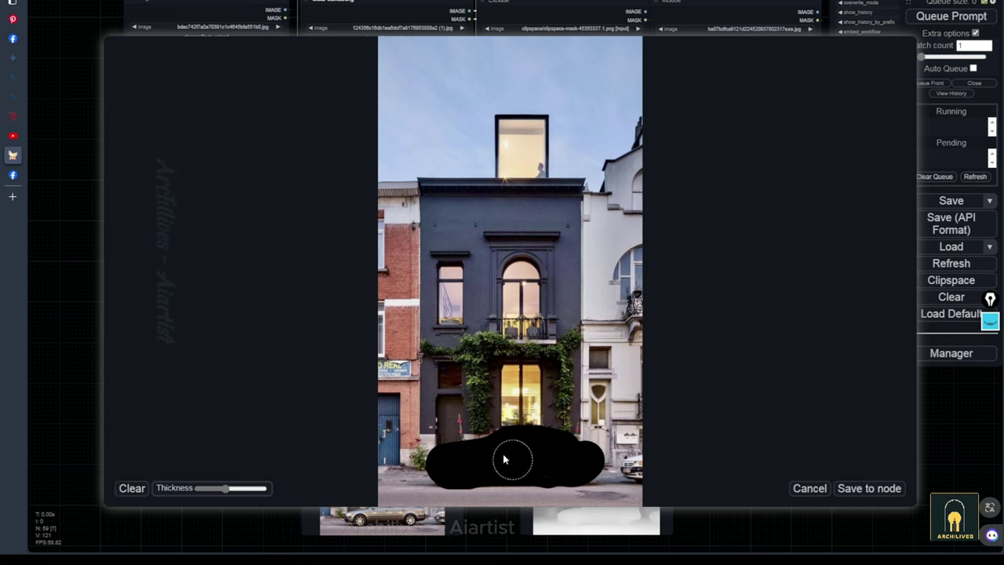
click(872, 486)
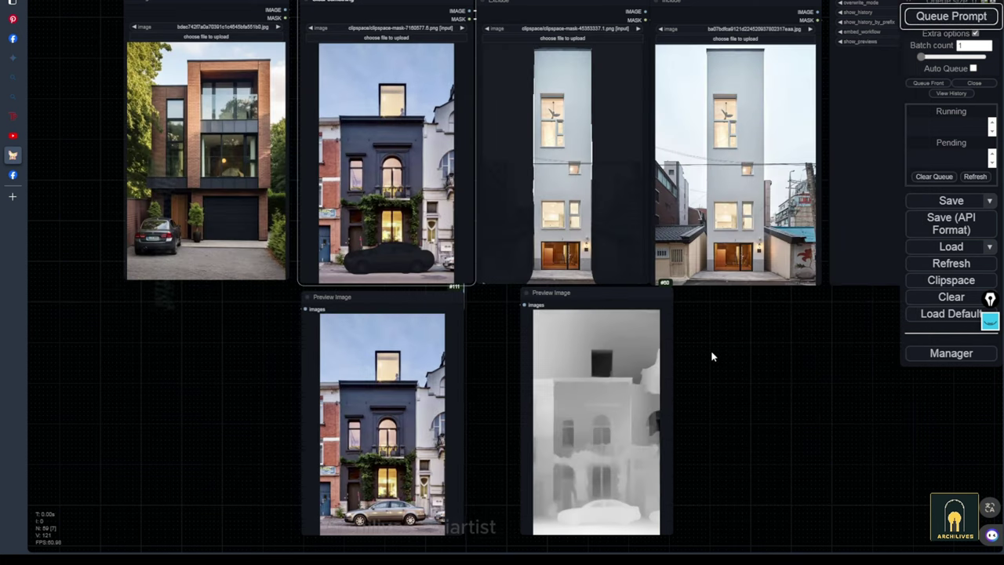
Queue the workflow with Ctrl+Enter and zoom over the Preview Image nodes to check the result.
key(ctrl+Return)
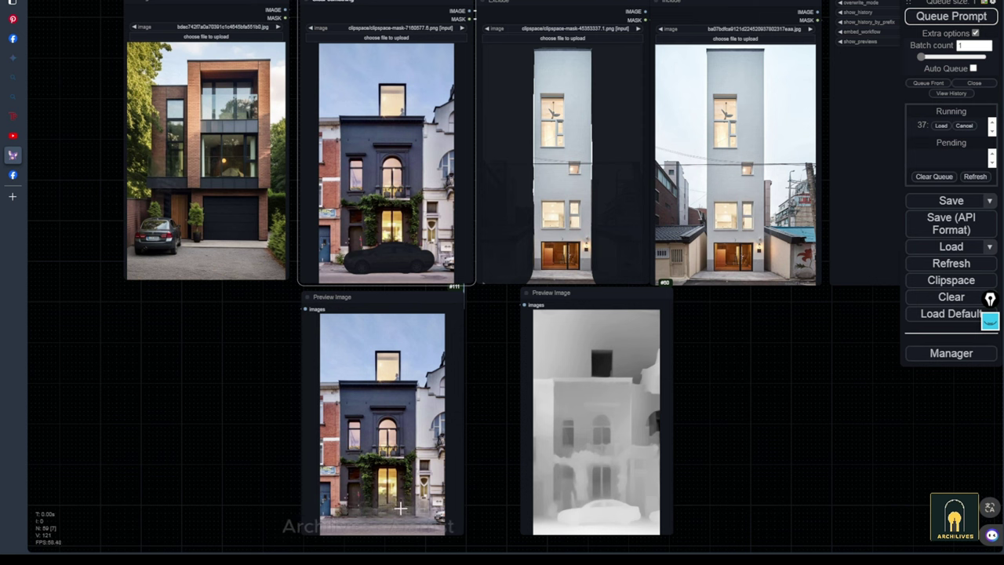
scroll(487, 486, up, 3)
scroll(492, 475, up, 3)
scroll(493, 475, up, 3)
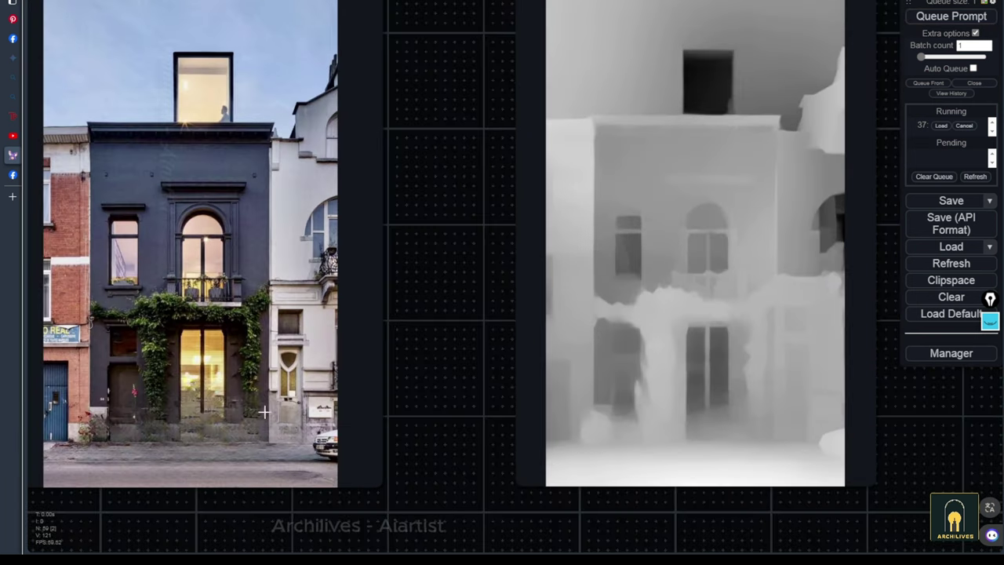
scroll(554, 416, down, 3)
scroll(624, 443, up, 3)
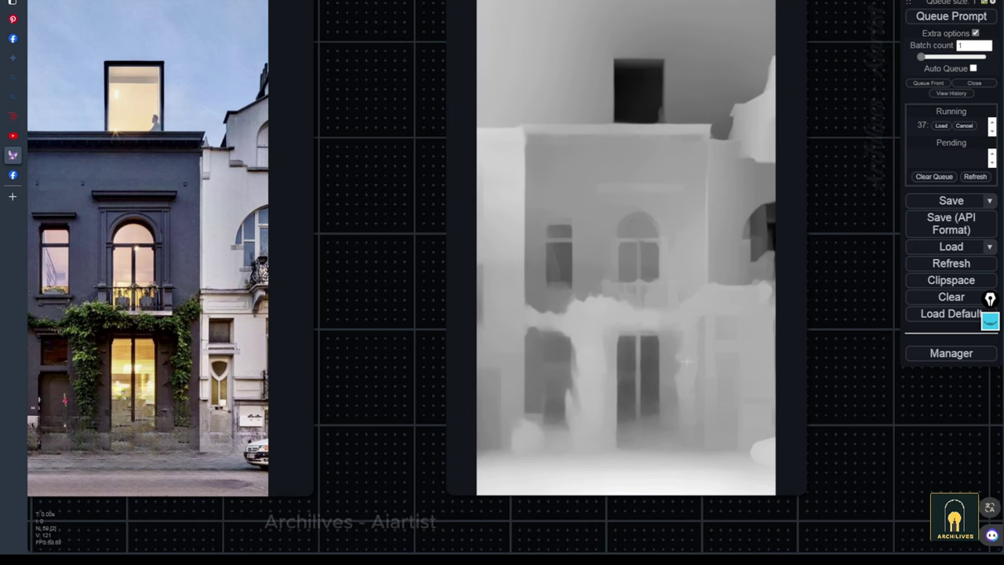
scroll(387, 386, down, 3)
scroll(541, 406, down, 2)
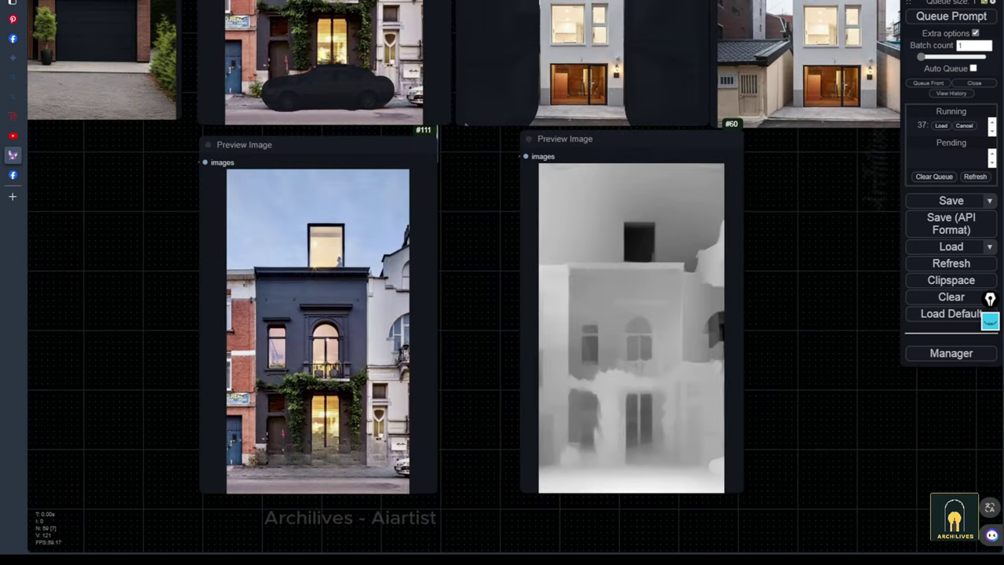
Draw blue marks circling the small window, outlining the window band, and pointing to both previews.
scroll(605, 291, down, 3)
scroll(605, 291, up, 2)
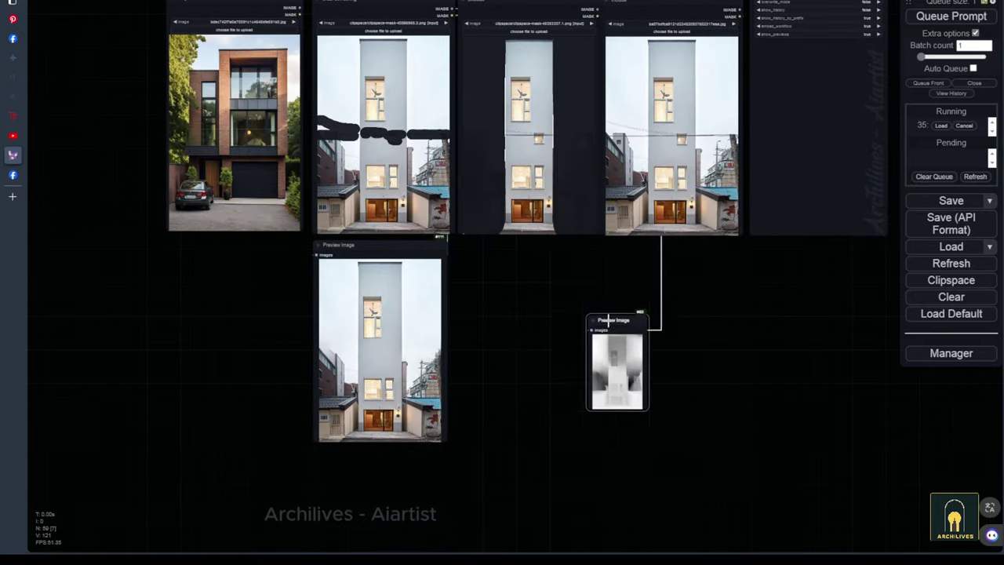
scroll(607, 448, up, 2)
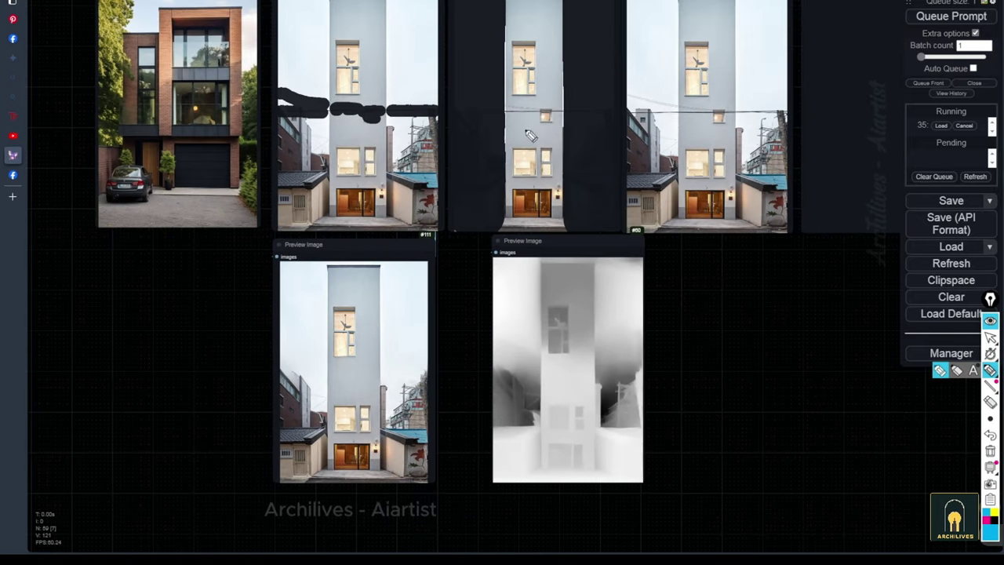
mouse_move(535, 110)
mouse_down()
mouse_move(554, 108)
mouse_move(546, 325)
mouse_up()
mouse_move(638, 95)
mouse_down()
mouse_move(796, 124)
mouse_move(690, 122)
mouse_move(369, 346)
mouse_move(392, 369)
mouse_up()
drag(314, 265, 342, 281)
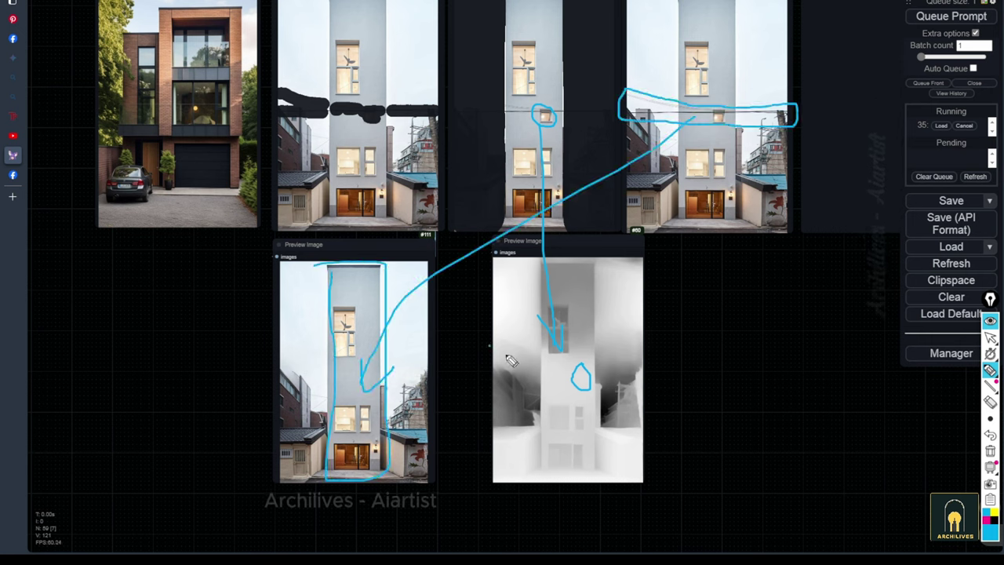
drag(490, 345, 640, 361)
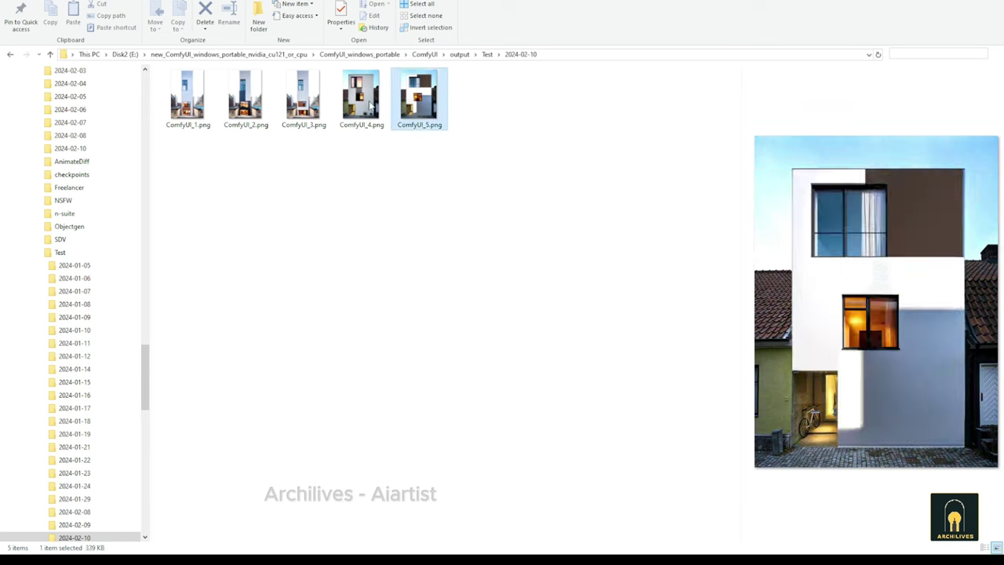
In File Explorer, preview ComfyUI_3.png and compare the first few saved results.
click(303, 94)
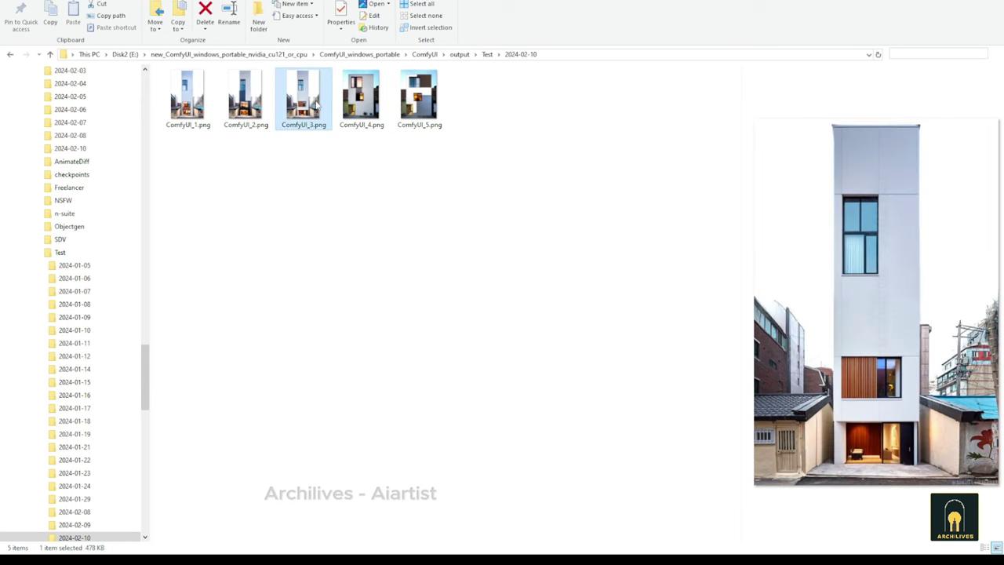
click(256, 111)
click(196, 106)
click(245, 102)
click(318, 102)
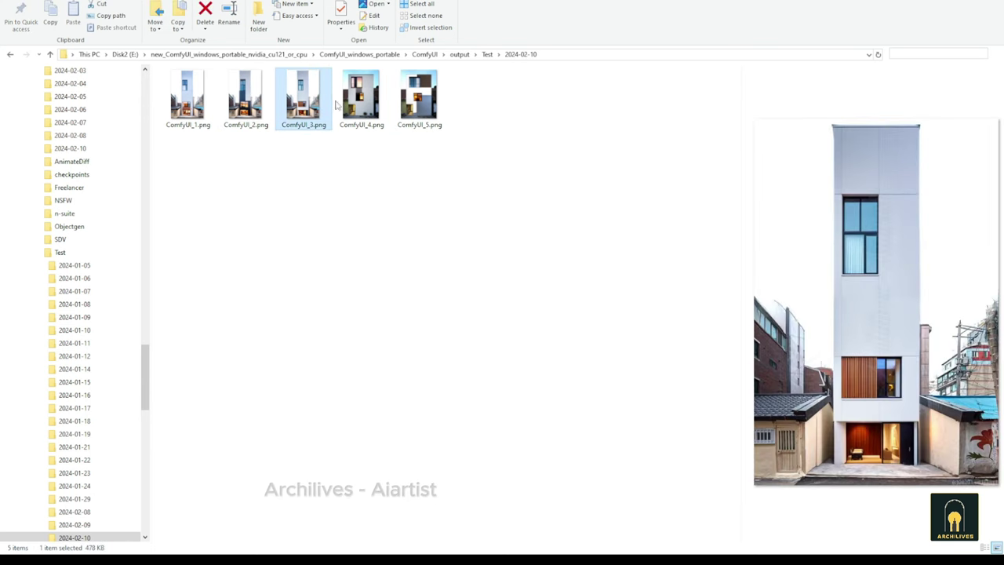
click(250, 102)
Browse the 2024-02-09 output folder, previewing ComfyUI_52–54 and ComfyUI_0025.
click(74, 524)
click(693, 447)
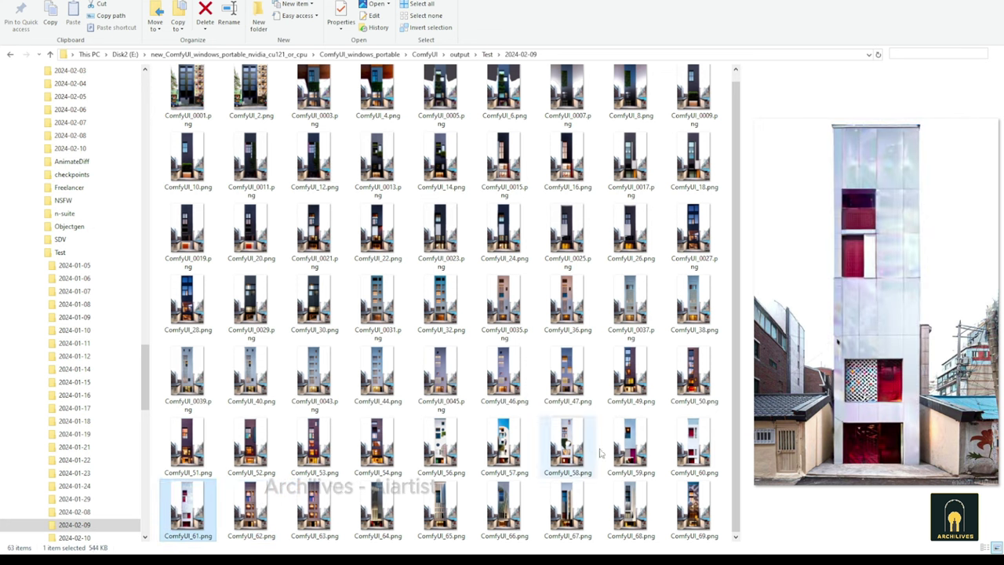
click(627, 445)
key(Left)
key(Left)
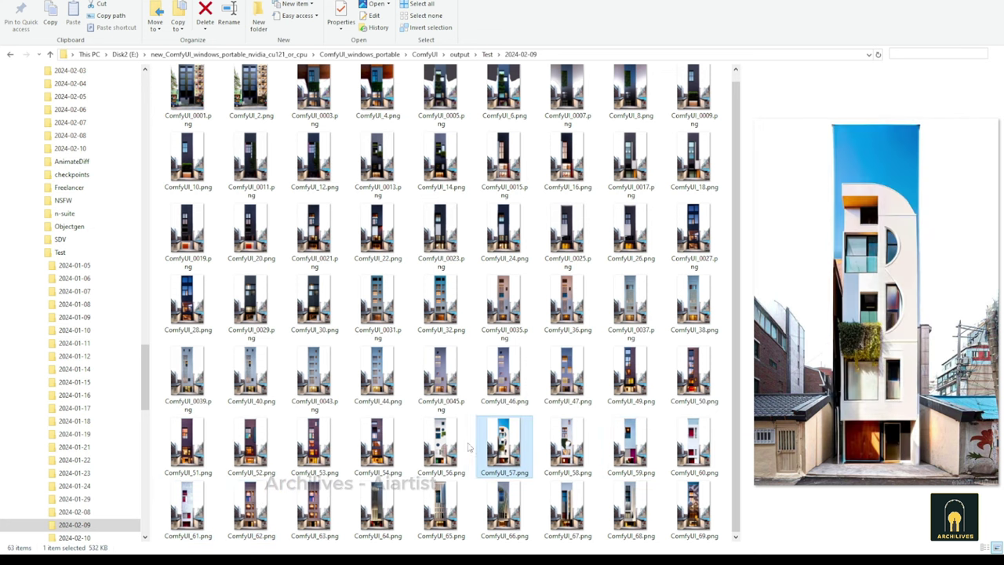
key(Left)
click(377, 444)
click(314, 444)
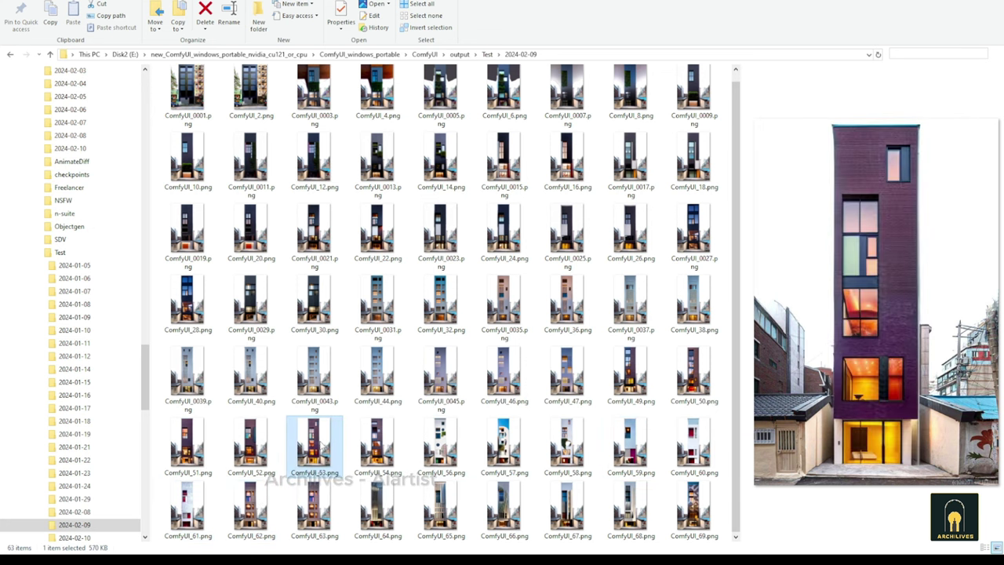
click(251, 445)
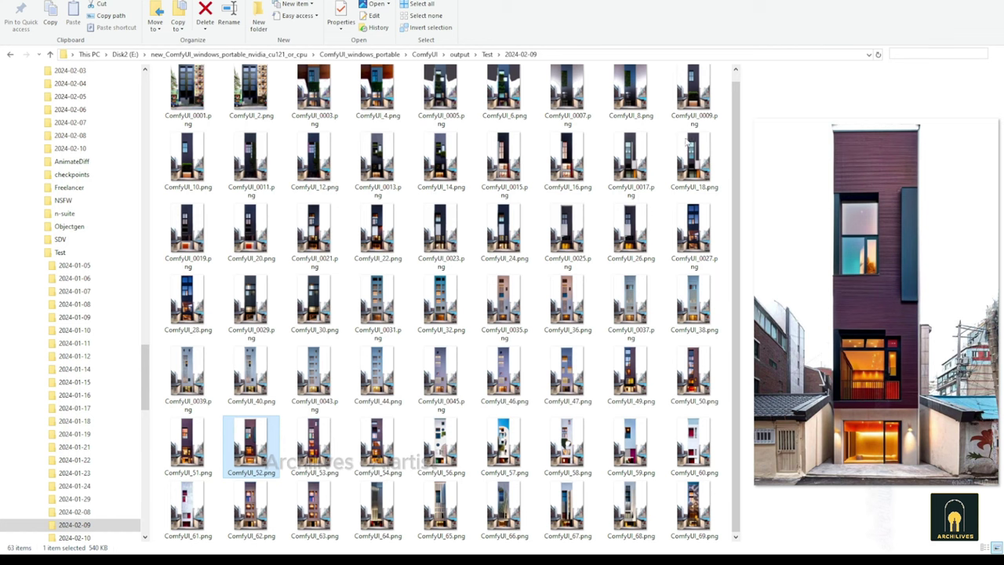
click(565, 231)
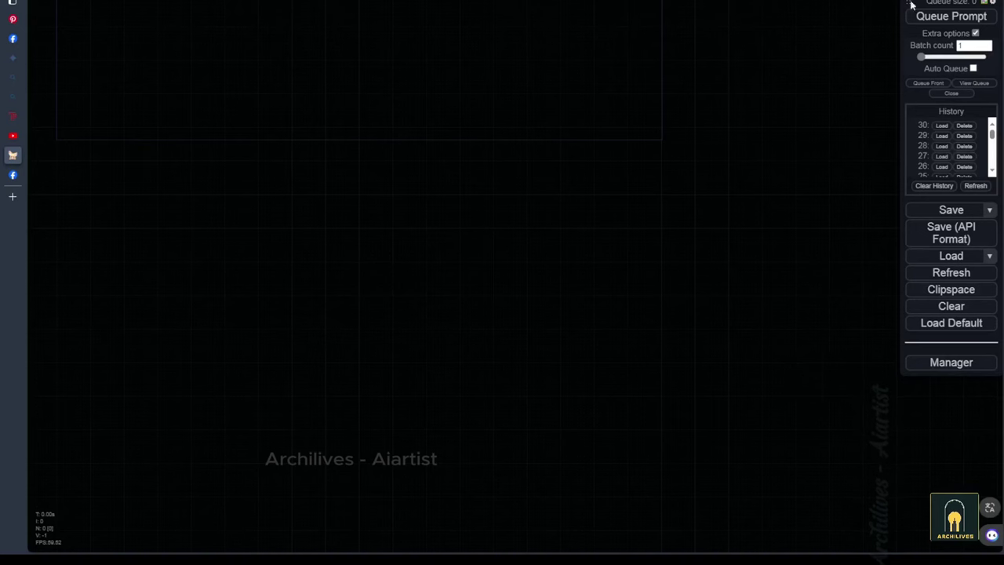
Add a Load Image node to the empty ComfyUI canvas via 'load' search and enlarge it.
double_click(466, 209)
text(load)
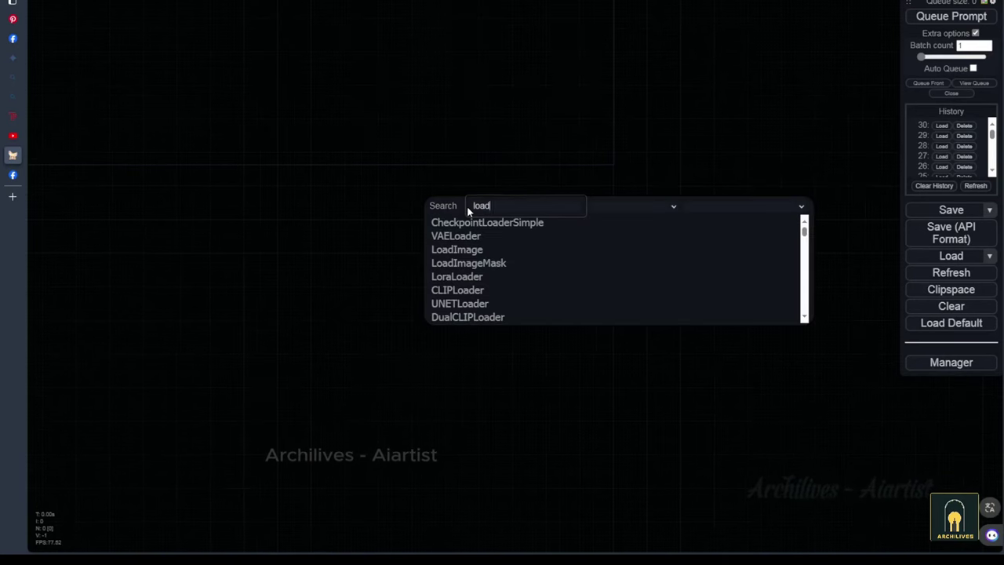
click(457, 249)
drag(502, 203, 336, 111)
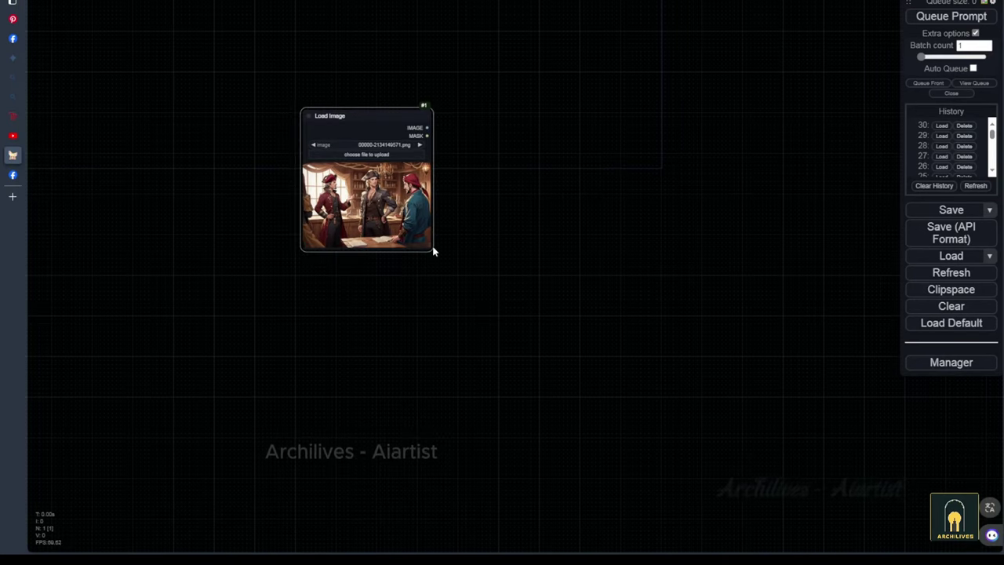
Attach a Big lama Remover to the Load Image node, wiring both IMAGE and MASK.
mouse_move(433, 248)
mouse_down()
mouse_move(551, 349)
mouse_move(621, 381)
mouse_up()
drag(674, 293, 545, 277)
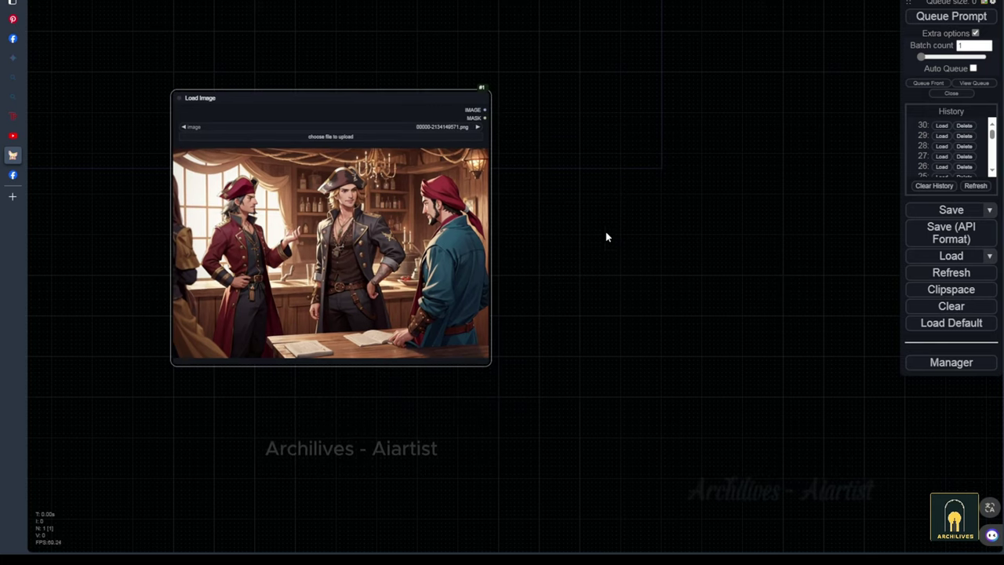
scroll(581, 190, up, 3)
drag(452, 82, 664, 84)
click(679, 99)
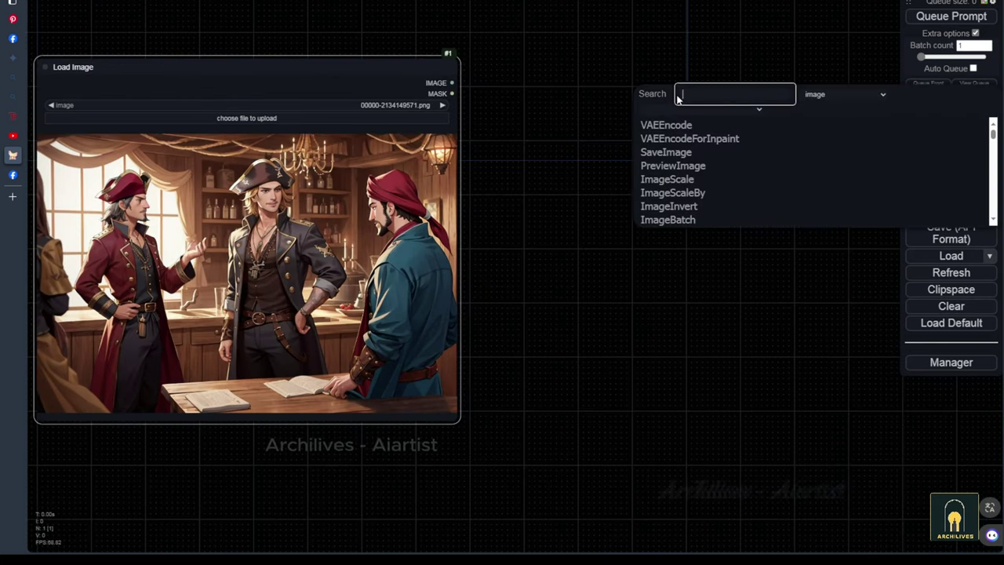
text(lama)
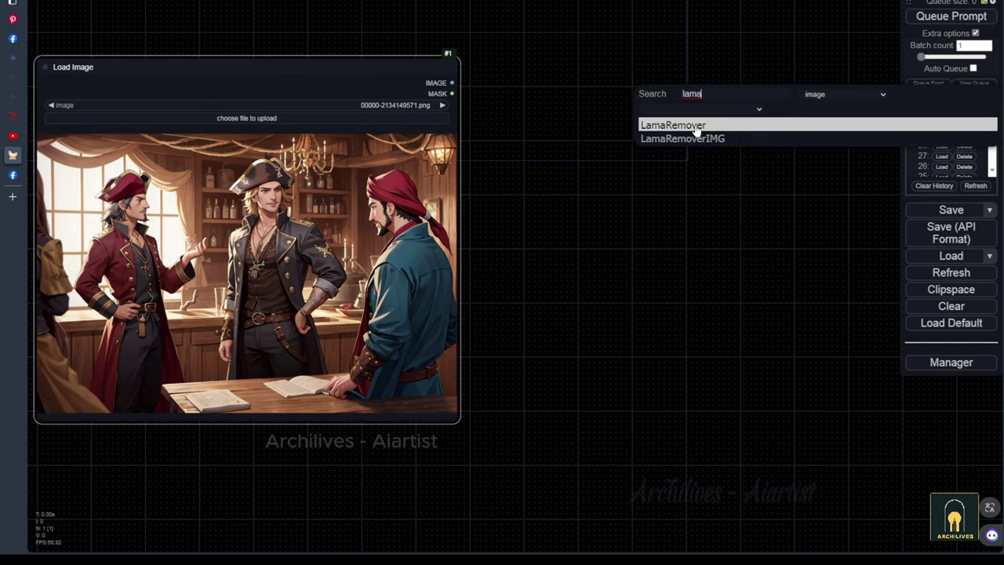
click(695, 131)
drag(560, 192, 626, 315)
Connect the remover's images output to a new enlarged Preview Image node and arrange the graph.
scroll(479, 462, up, 2)
mouse_move(383, 211)
mouse_down()
mouse_move(634, 207)
mouse_move(444, 185)
mouse_up()
drag(495, 287, 463, 173)
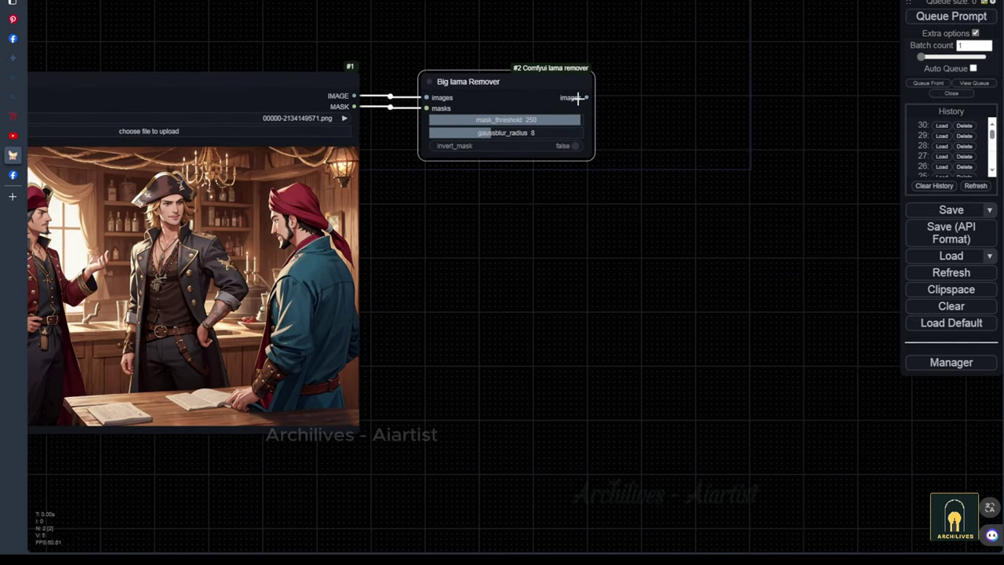
drag(586, 97, 696, 174)
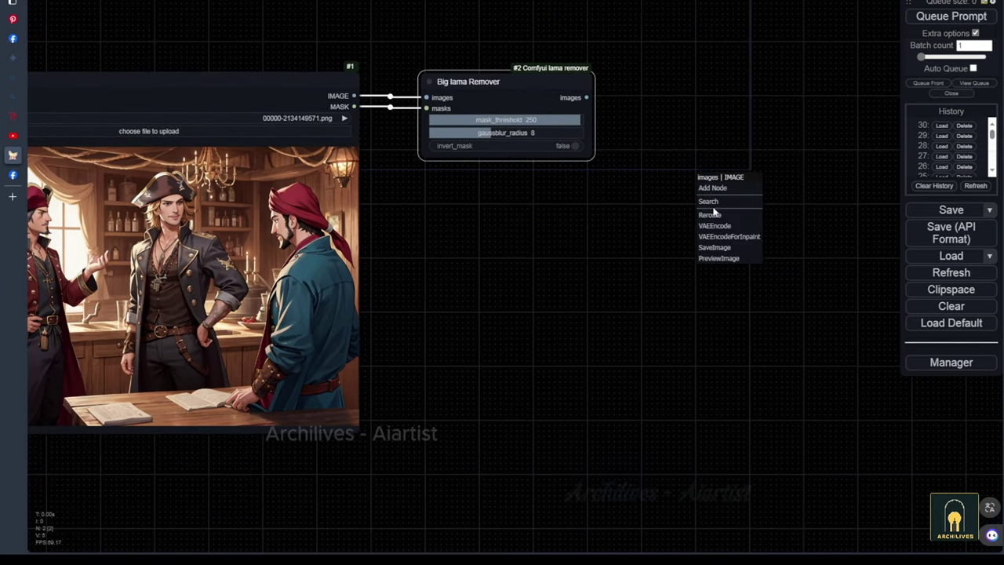
click(720, 258)
drag(729, 170, 682, 75)
drag(768, 104, 860, 477)
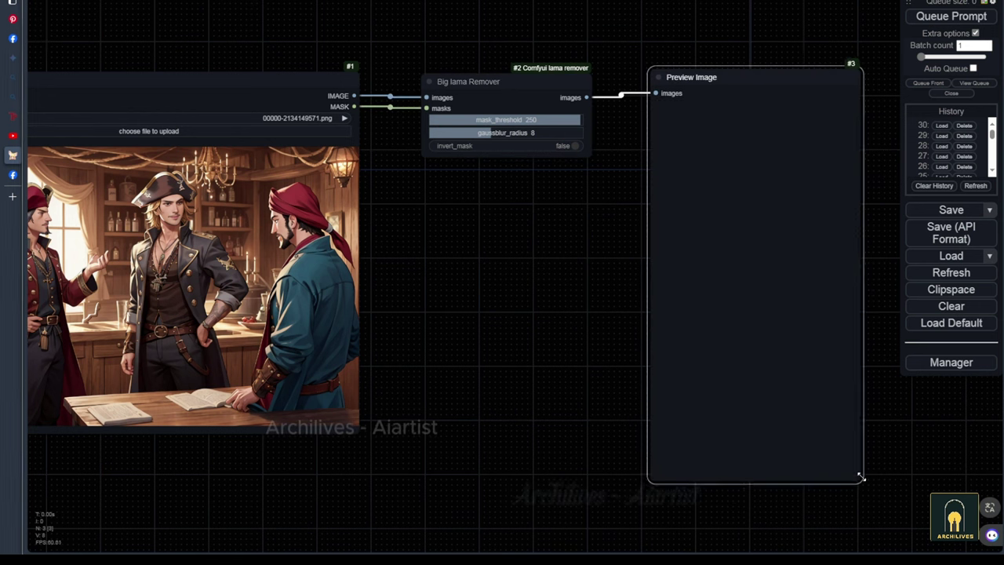
drag(460, 369, 534, 427)
In MaskEditor, paint a mask over the tavern's middle pirate, including his arm.
scroll(518, 316, up, 2)
right_click(397, 227)
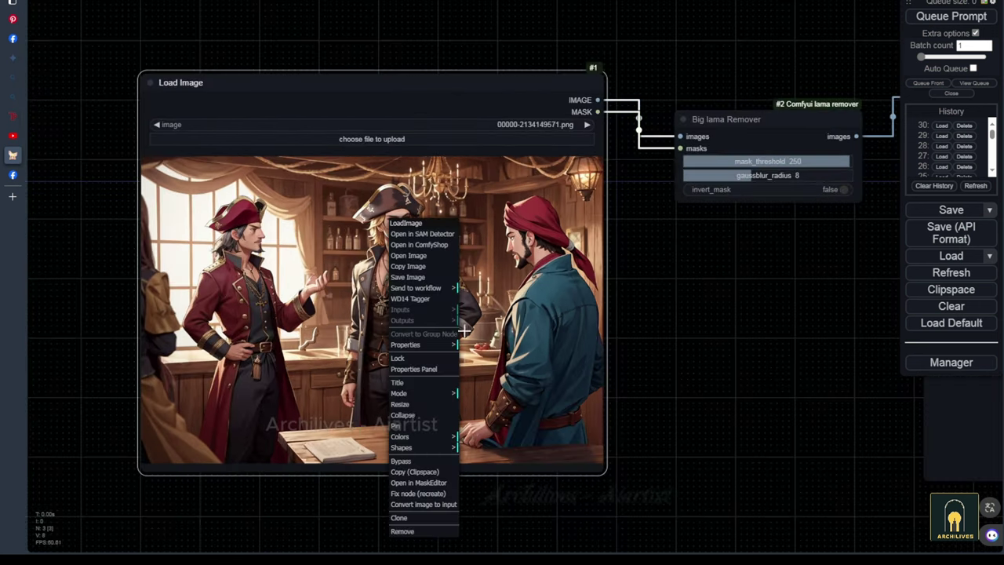
click(418, 483)
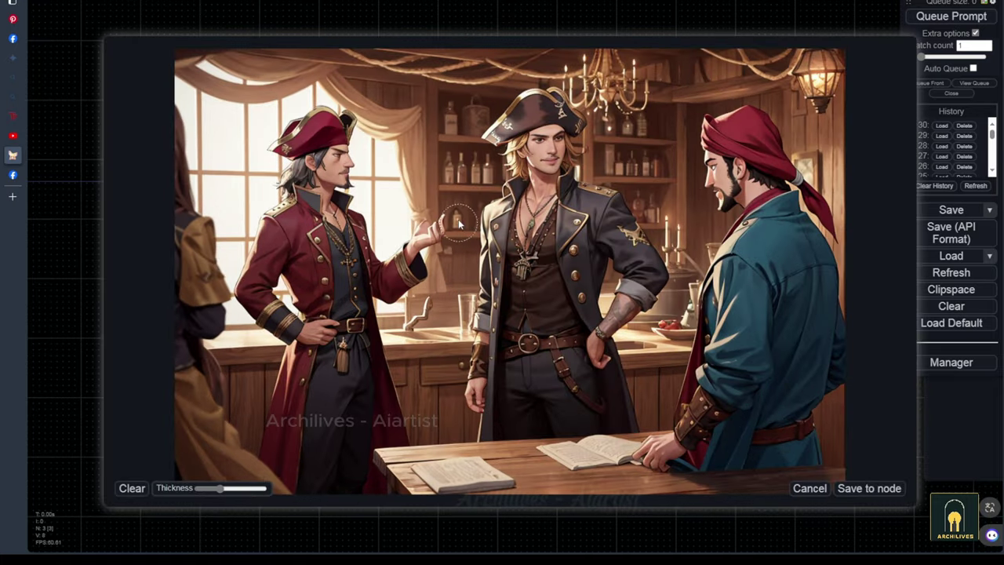
scroll(553, 125, up, 3)
mouse_move(541, 124)
mouse_down()
mouse_move(515, 110)
mouse_move(536, 174)
mouse_move(494, 358)
mouse_up()
mouse_move(499, 414)
mouse_down()
mouse_move(611, 405)
mouse_move(646, 269)
mouse_move(533, 309)
mouse_move(594, 217)
mouse_move(573, 277)
mouse_up()
Save the pirate mask, run the removal, enlarge the preview, then drop in the shopper photo.
click(869, 488)
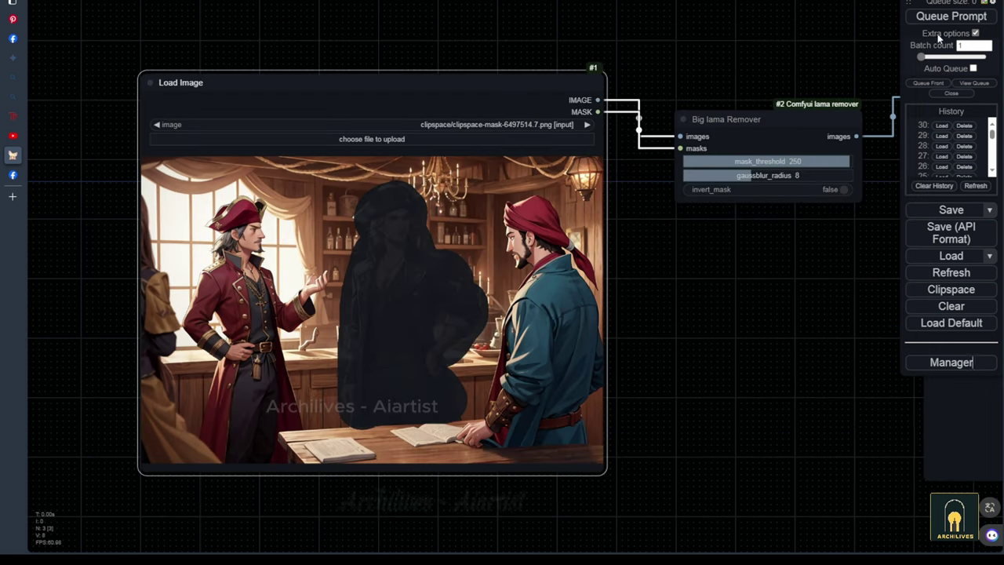
click(951, 15)
scroll(627, 338, down, 2)
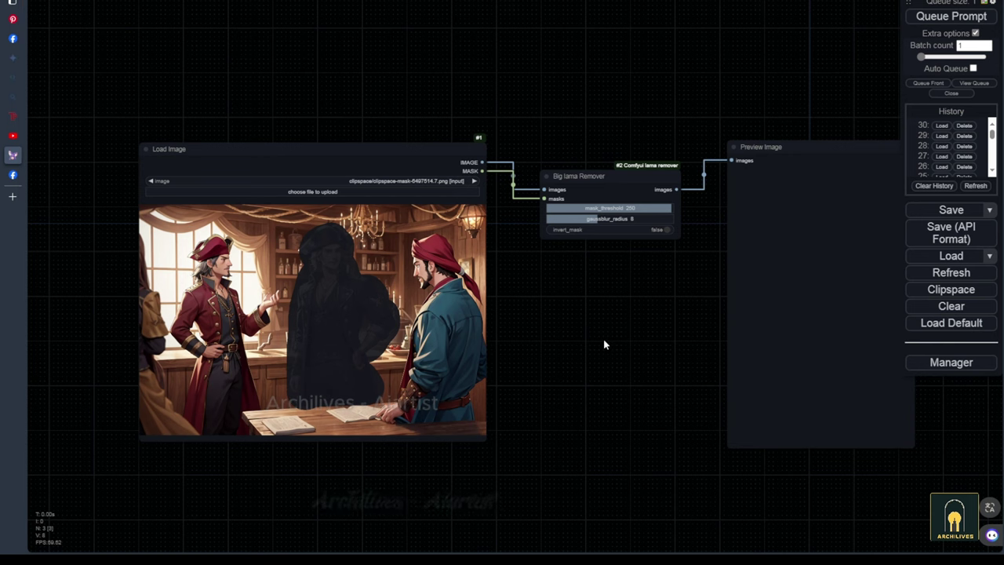
drag(612, 338, 462, 303)
drag(763, 408, 808, 433)
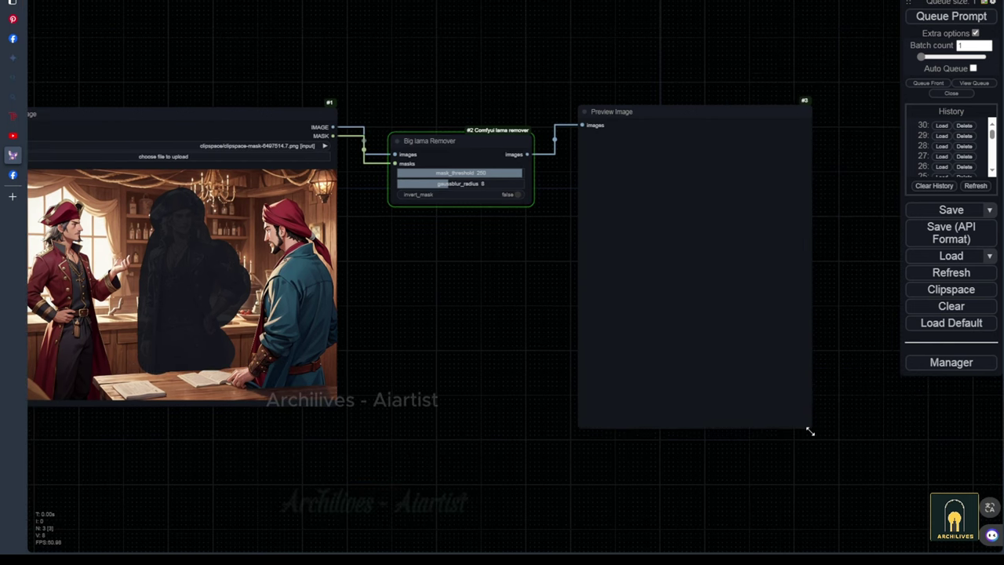
drag(500, 334, 562, 349)
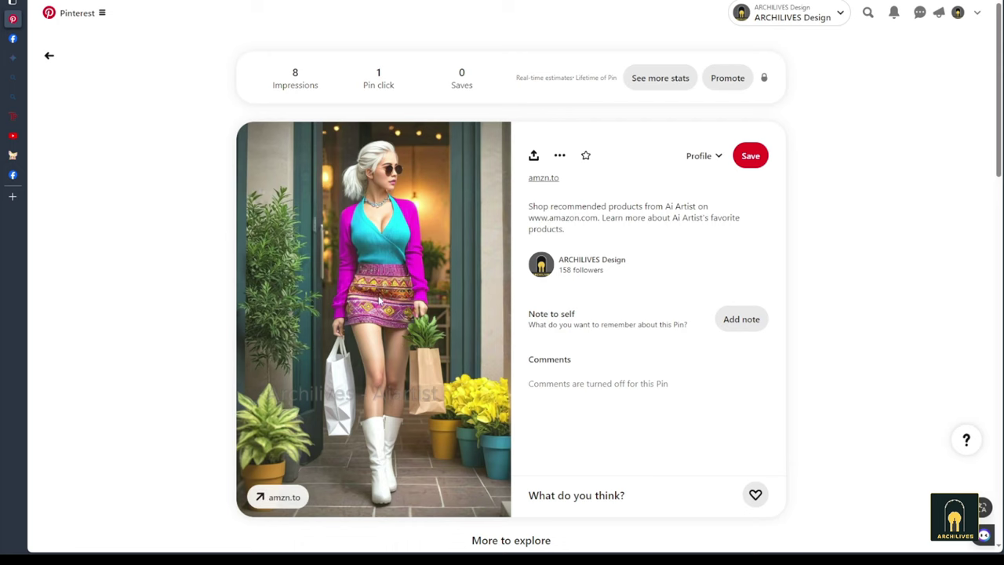
mouse_move(379, 299)
mouse_down()
mouse_move(13, 160)
mouse_move(513, 339)
mouse_up()
Mask the white shopping bag in MaskEditor and save the mask to the Load Image node.
scroll(525, 345, up, 7)
scroll(541, 349, up, 2)
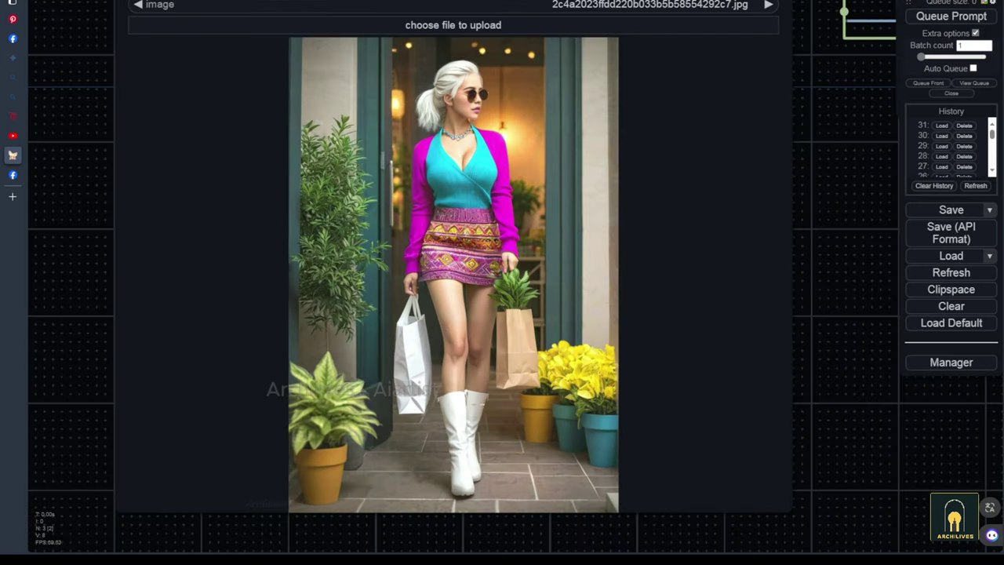
right_click(543, 345)
click(483, 493)
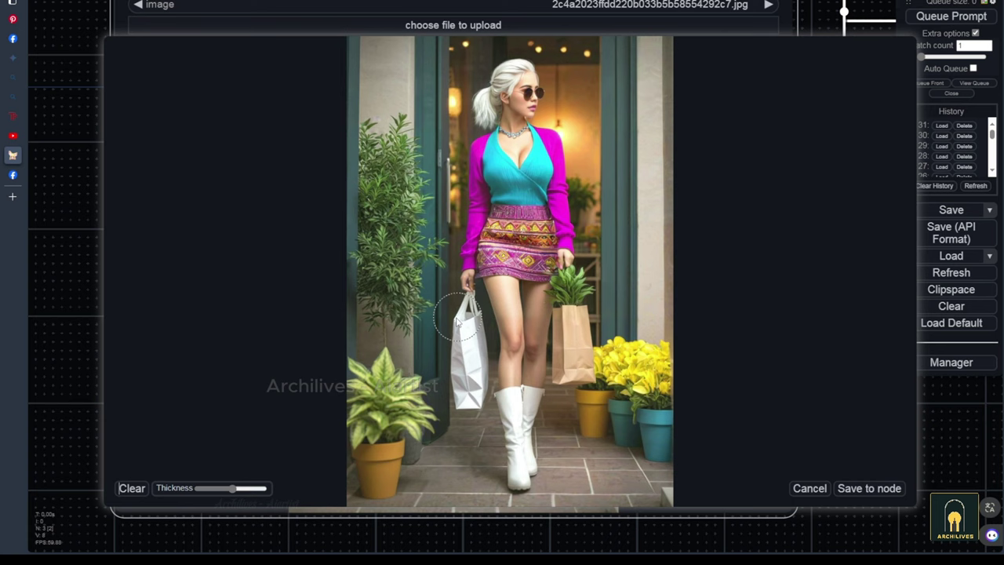
click(466, 395)
drag(470, 356, 468, 312)
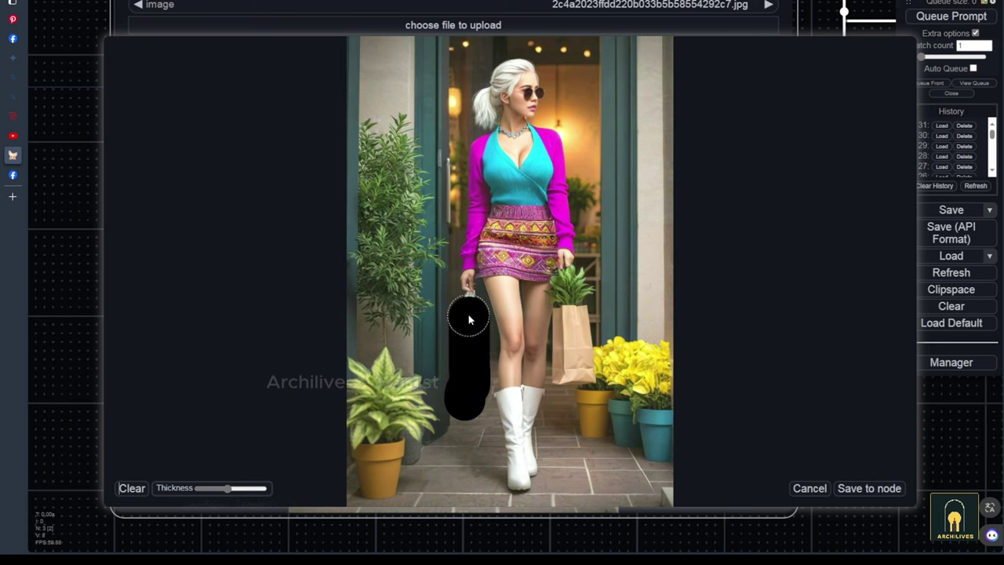
click(869, 488)
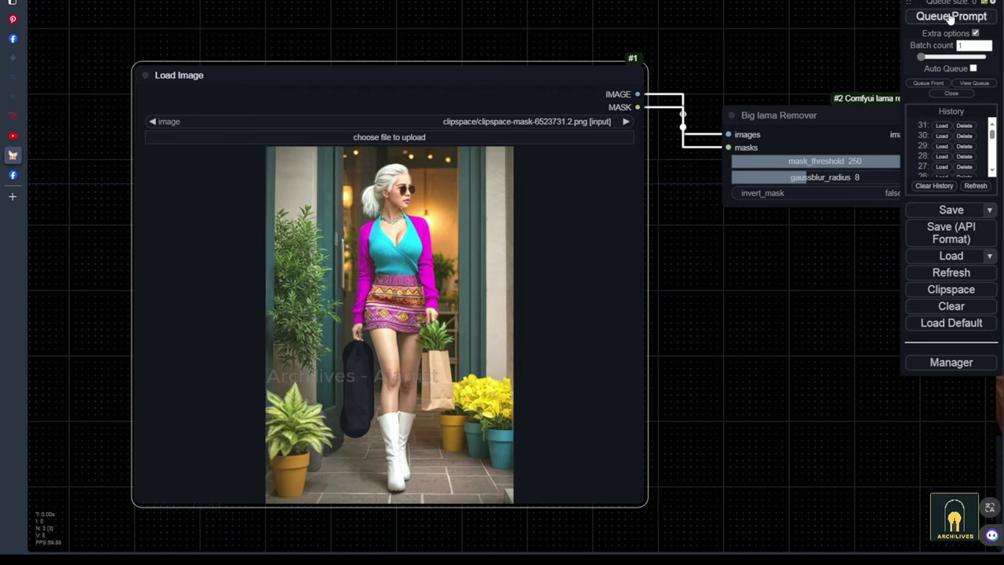
Queue the graph to erase the bag and pan to view all nodes.
click(951, 17)
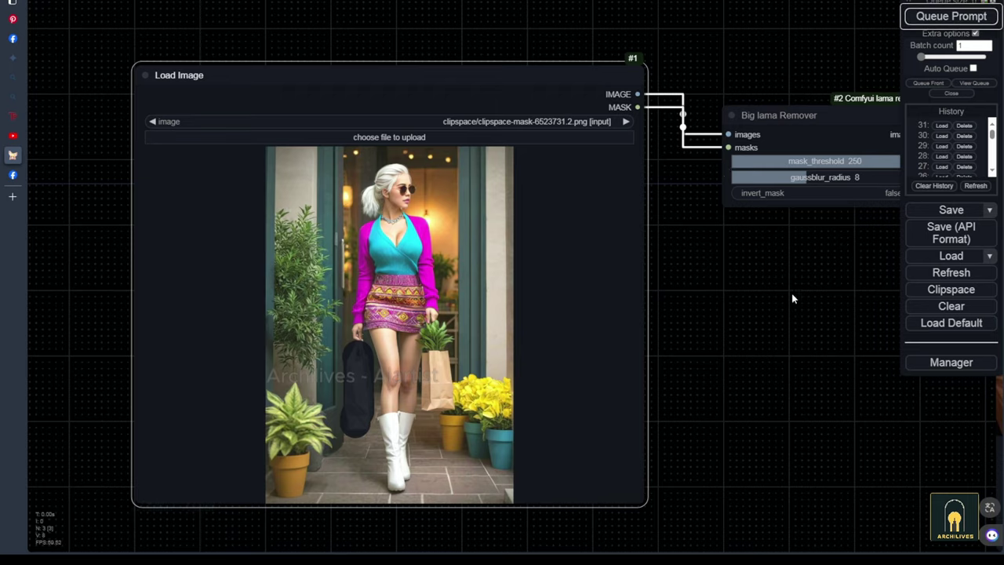
scroll(535, 332, down, 3)
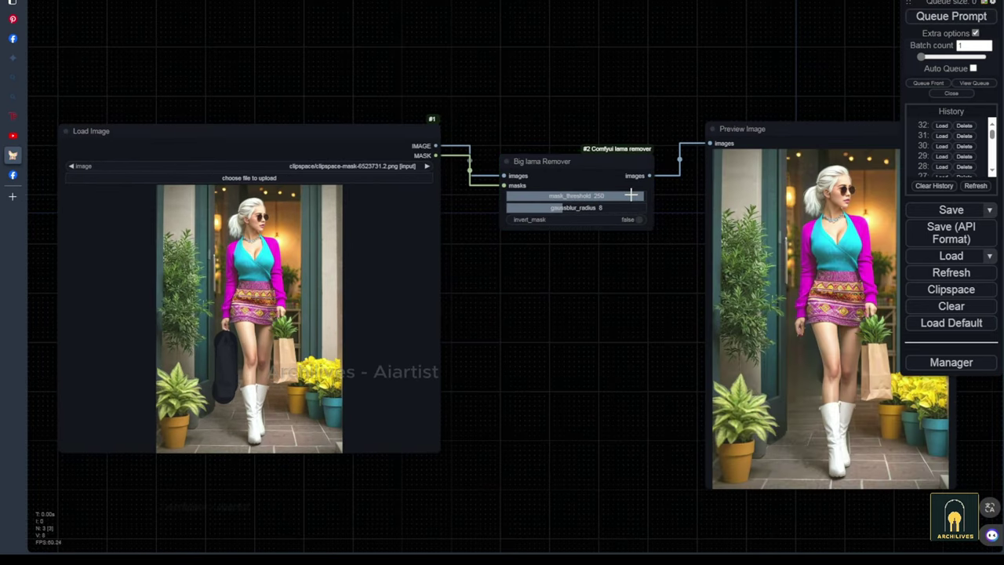
drag(605, 350, 524, 320)
drag(491, 371, 677, 376)
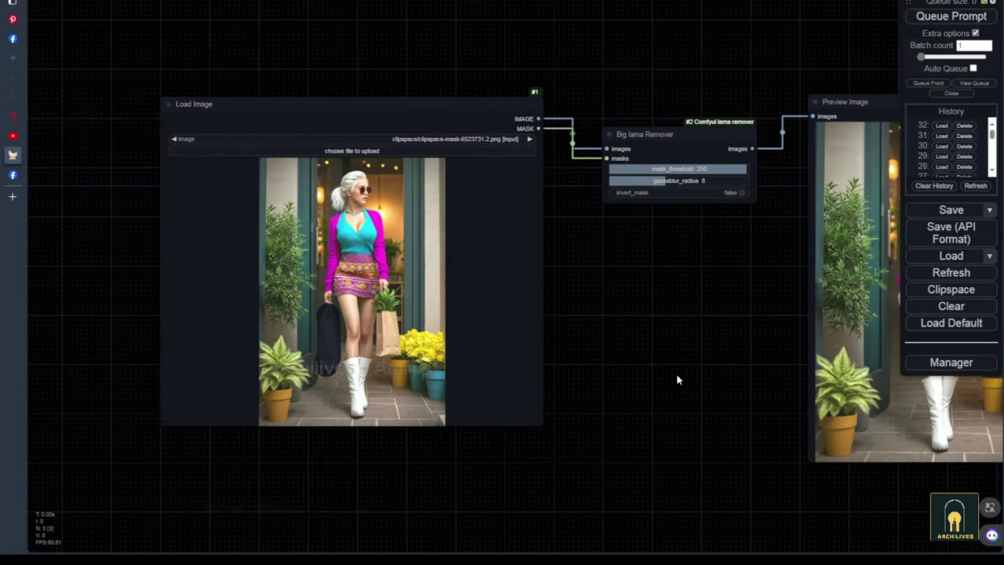
Paint the paper shopping bag into the Load Image mask and save it to the node.
right_click(349, 221)
click(380, 491)
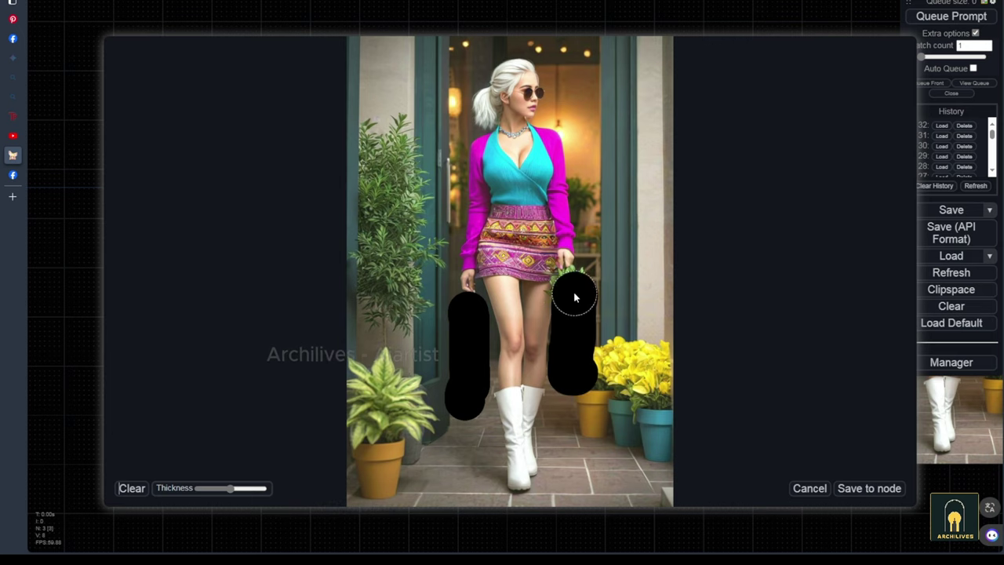
drag(575, 297, 583, 345)
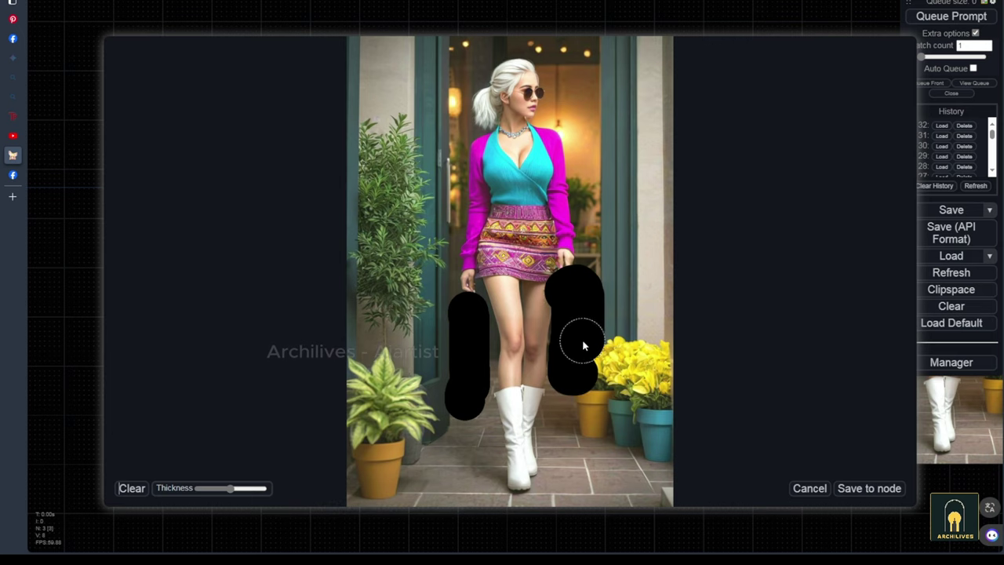
click(868, 492)
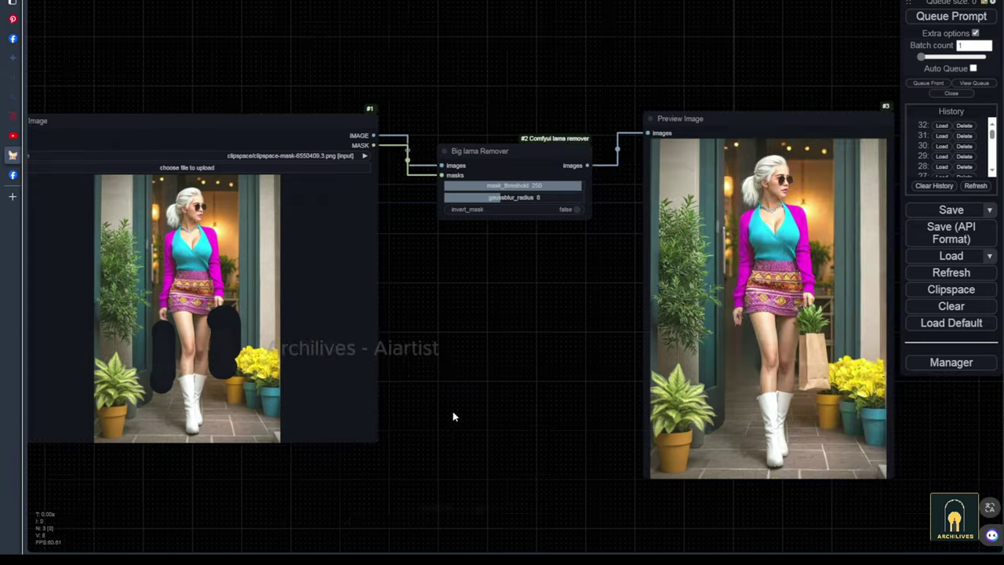
Rerun the removal with both bags masked, shifting the remover and preview nodes left.
click(949, 16)
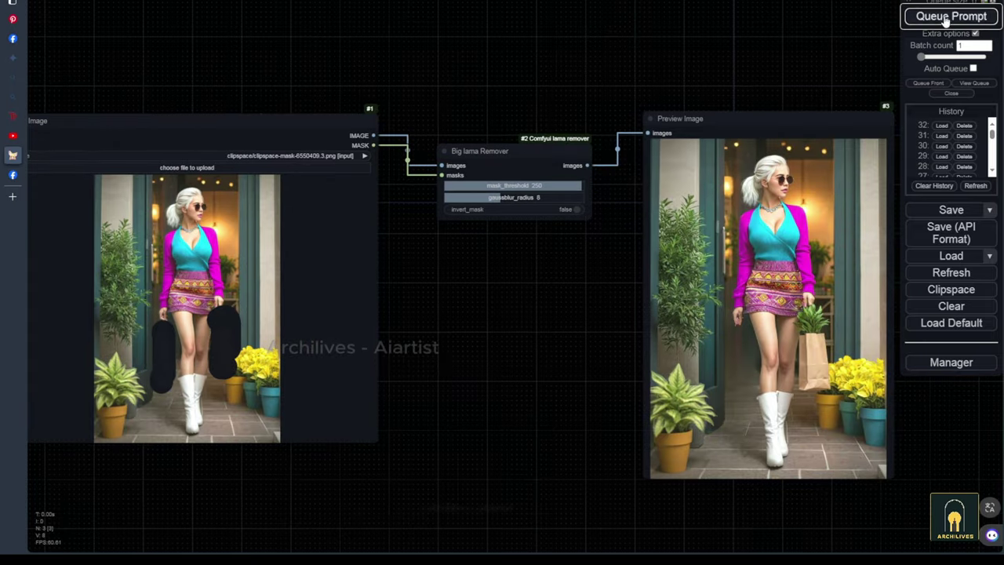
scroll(482, 340, down, 2)
drag(503, 194, 486, 197)
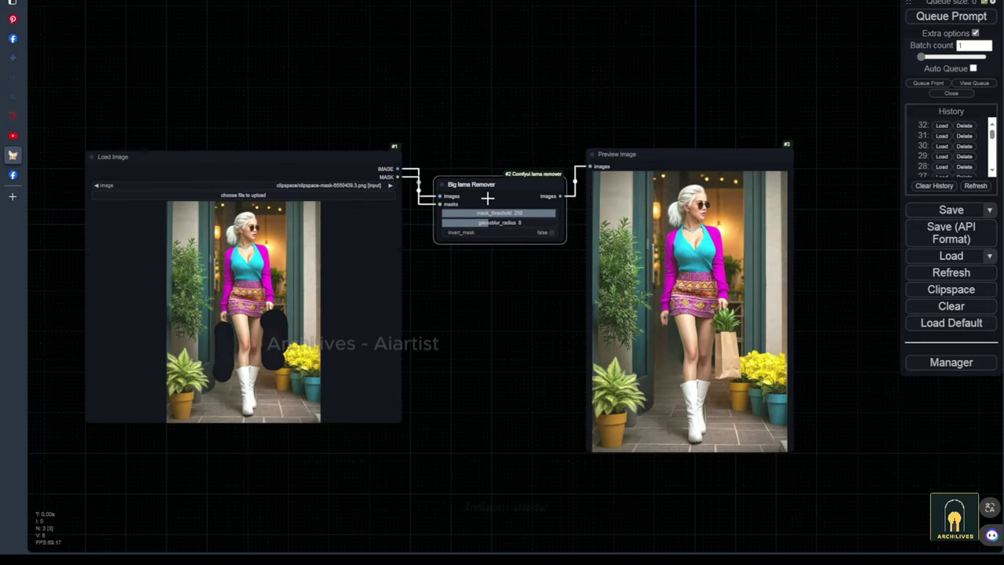
drag(799, 336, 741, 336)
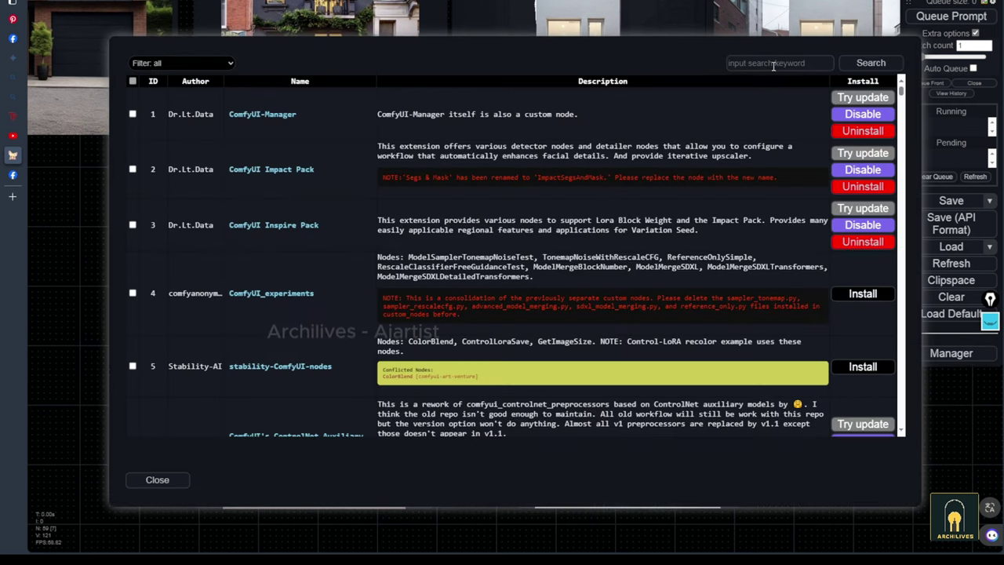
Search the custom-node list for 'Lama remover', confirming it's installed, then return to ComfyUI.
click(773, 64)
text(Lama remove)
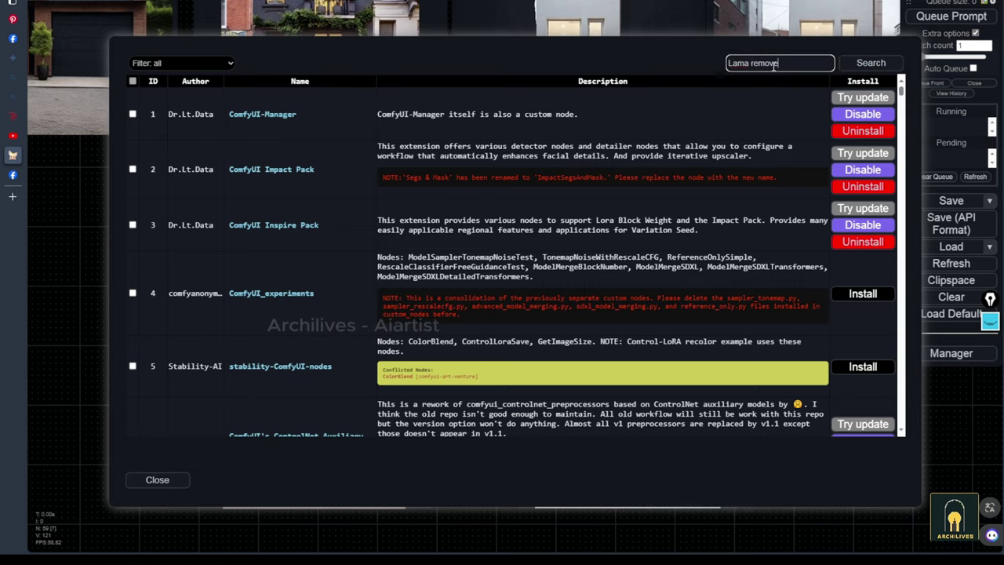
text(r)
key(Return)
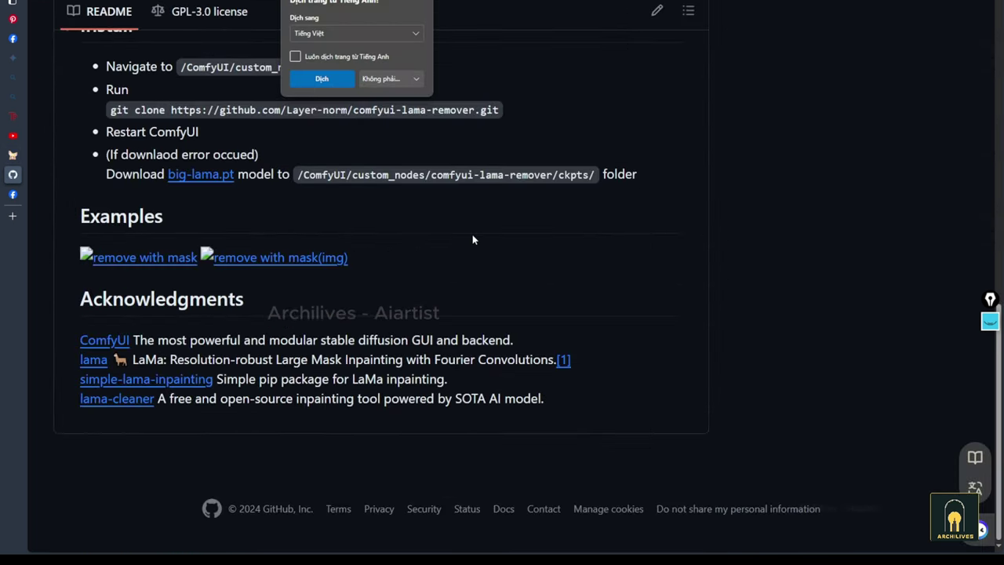
scroll(473, 235, up, 6)
scroll(439, 229, up, 3)
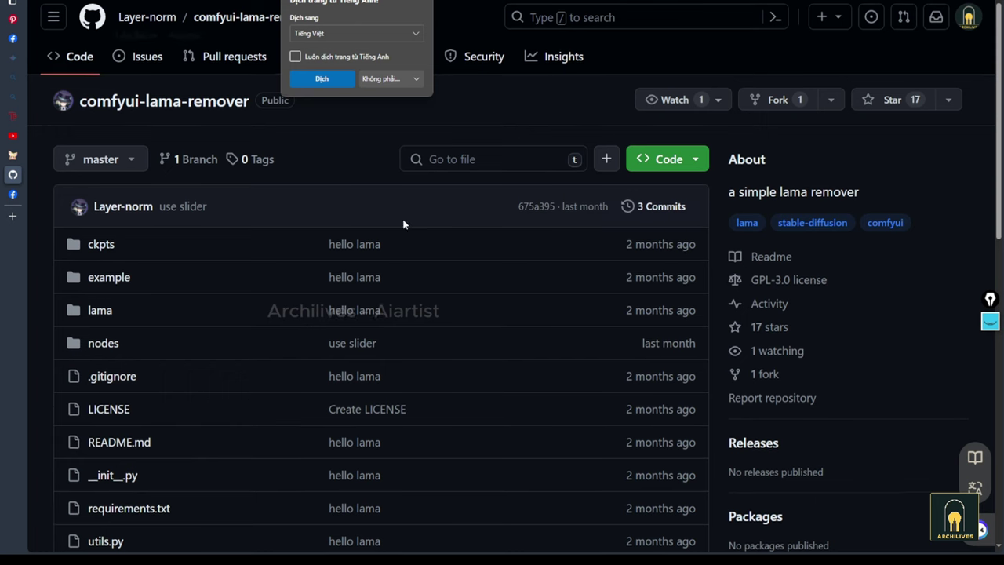
click(13, 156)
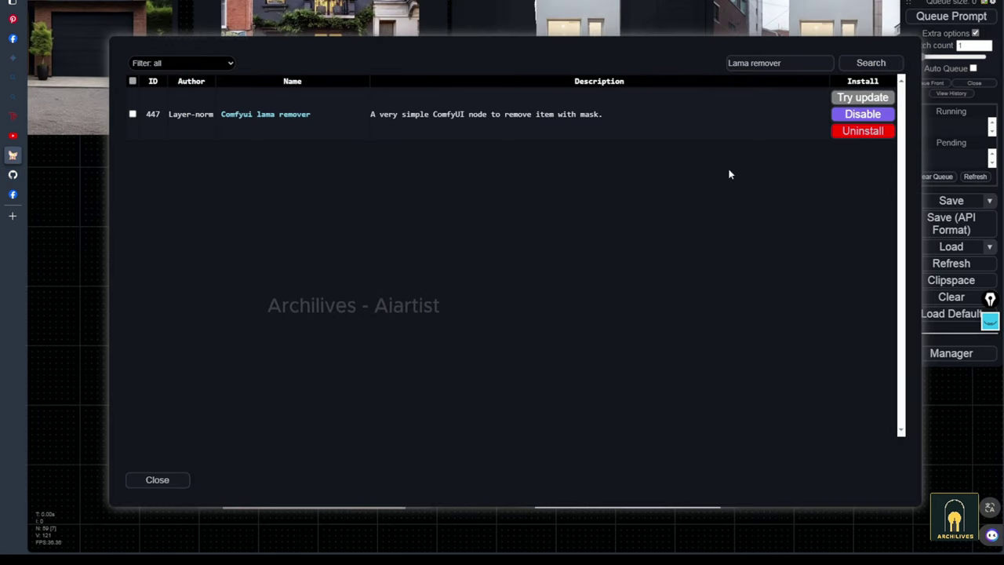
Close the custom-node list and Manager menu, then nudge the canvas view.
click(157, 479)
click(540, 414)
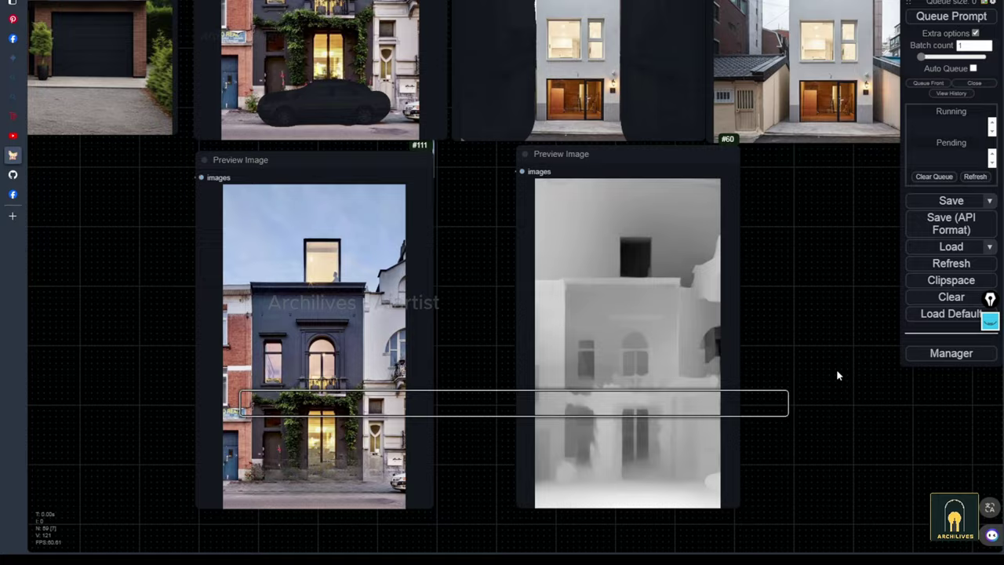
drag(836, 369, 798, 371)
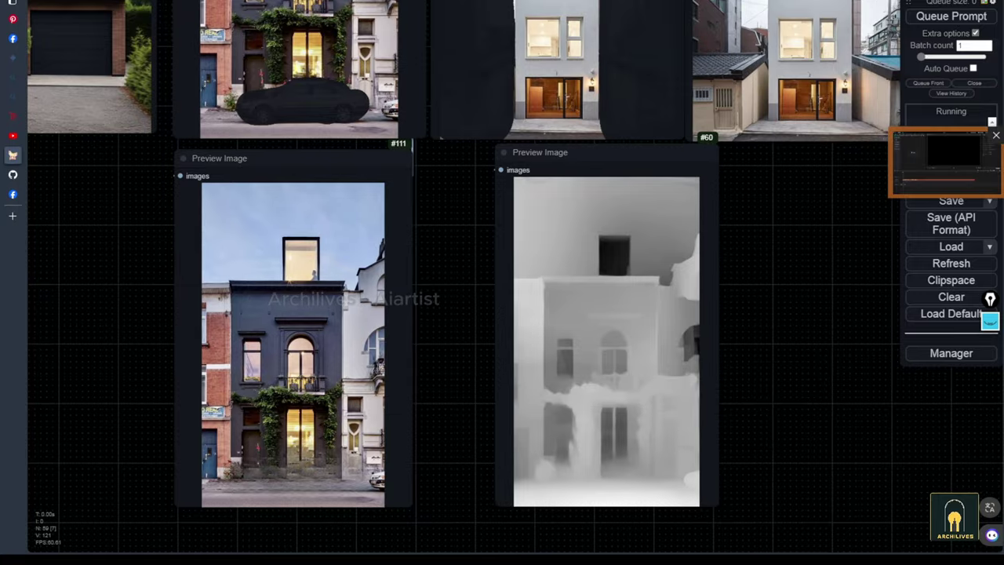